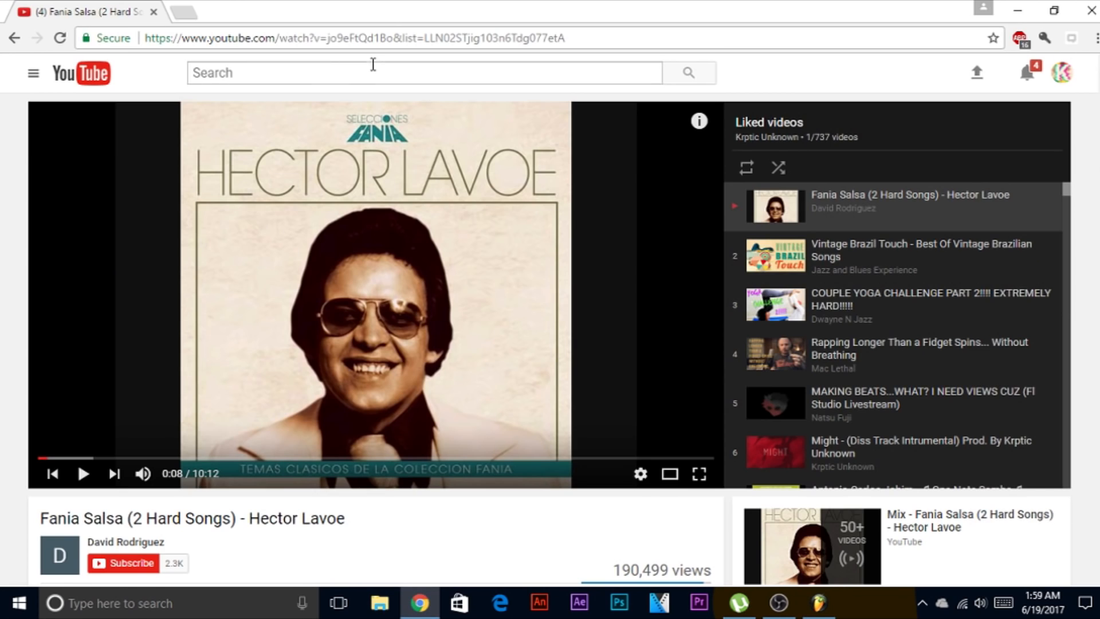
# Step: Open the anything2mp3.com converter site in a new browser tab
pyautogui.click(202, 19)
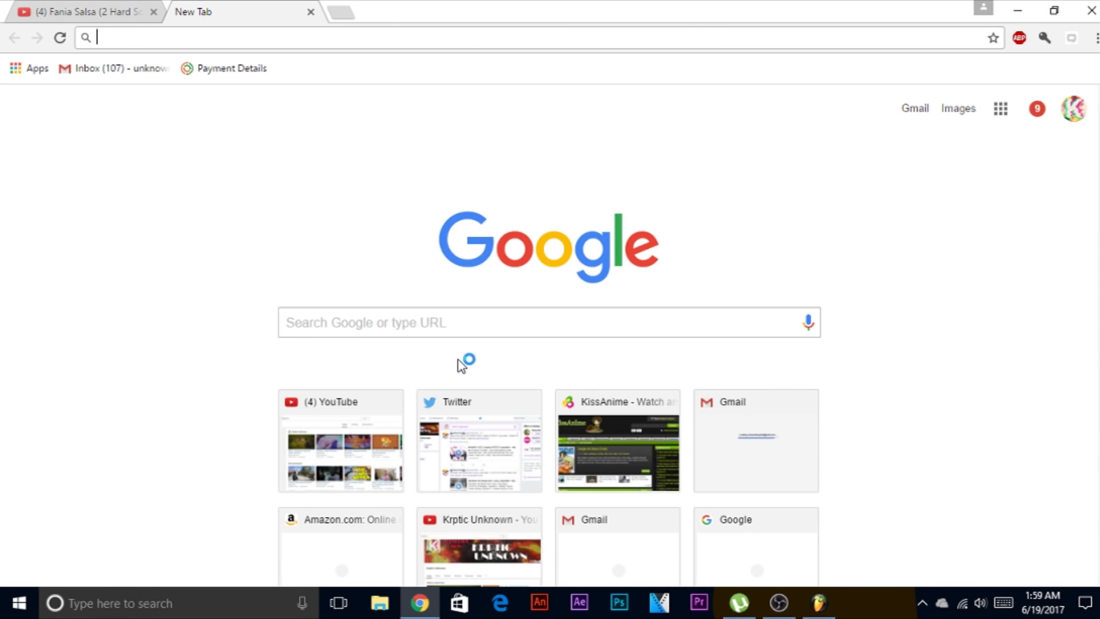
pyautogui.click(441, 332)
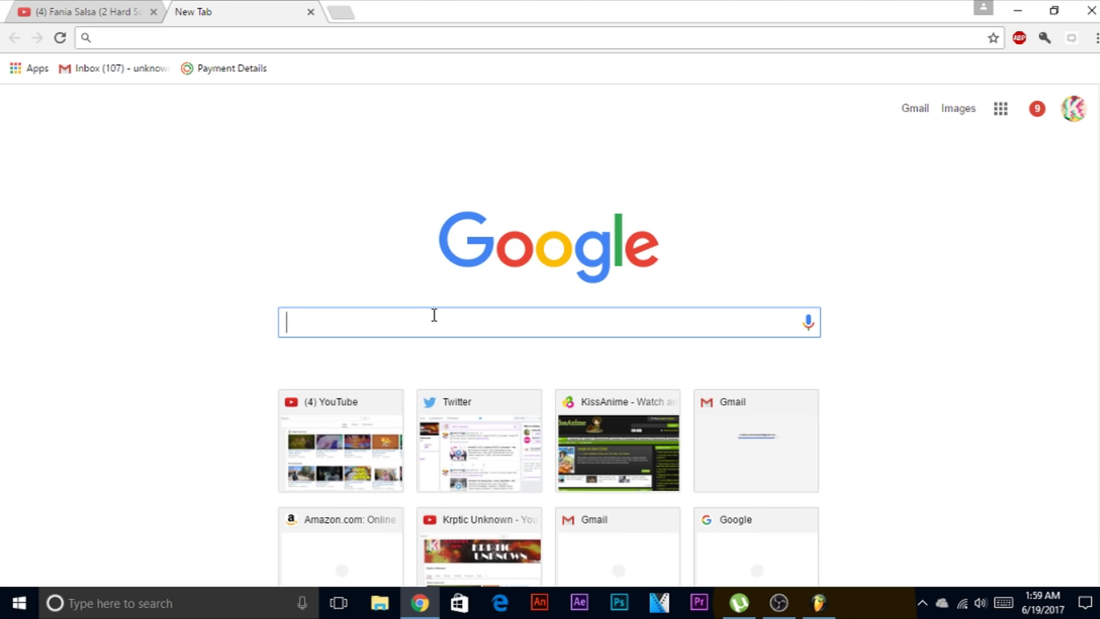
pyautogui.write('a')
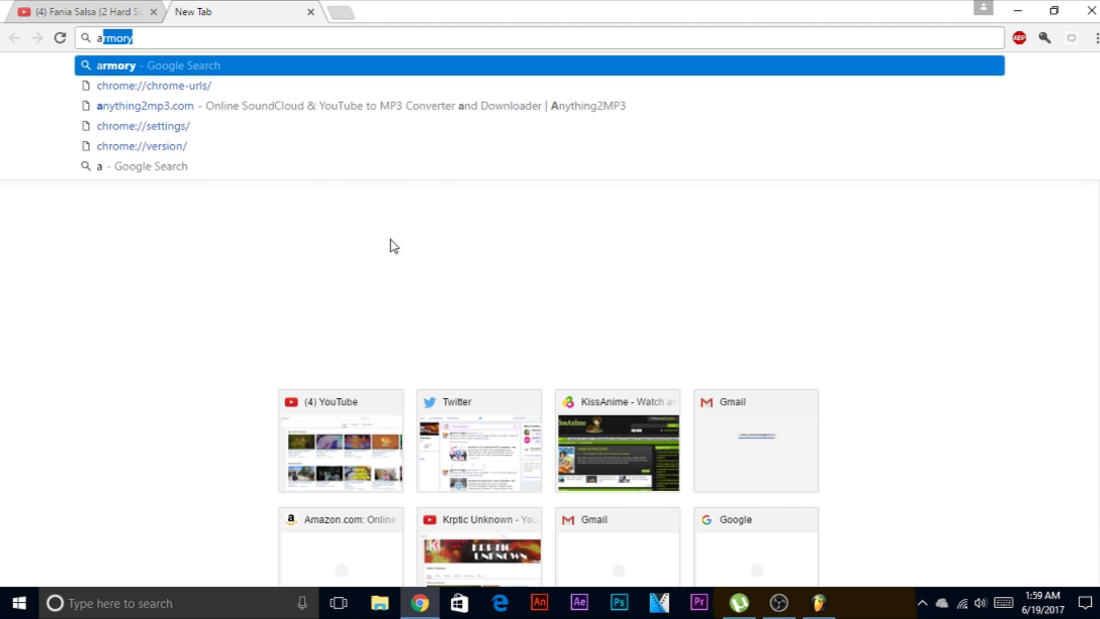
pyautogui.click(295, 106)
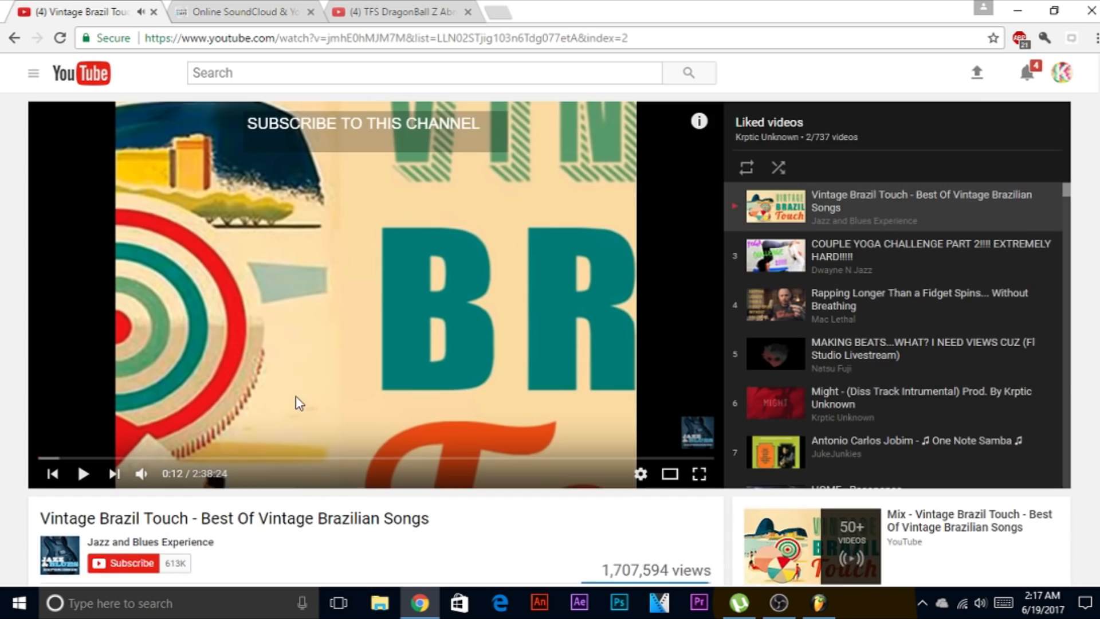
# Step: Copy the share link of the YouTube video "Vintage Brazil Touch - Best Of Vintage Brazilian Songs"
pyautogui.scroll(-6, 295, 401)
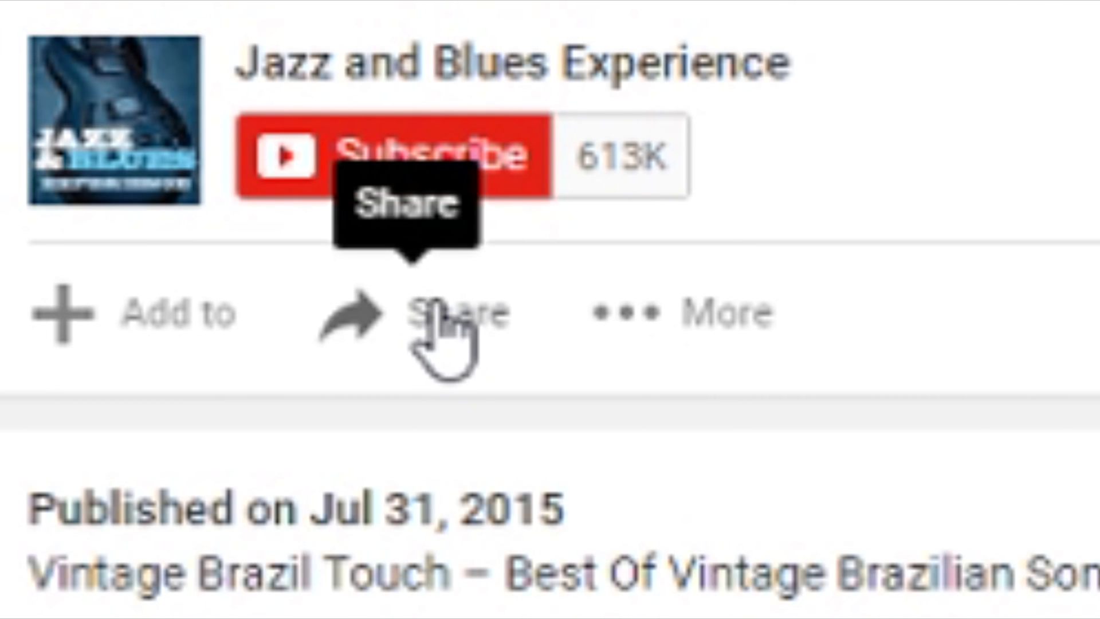
pyautogui.click(135, 279)
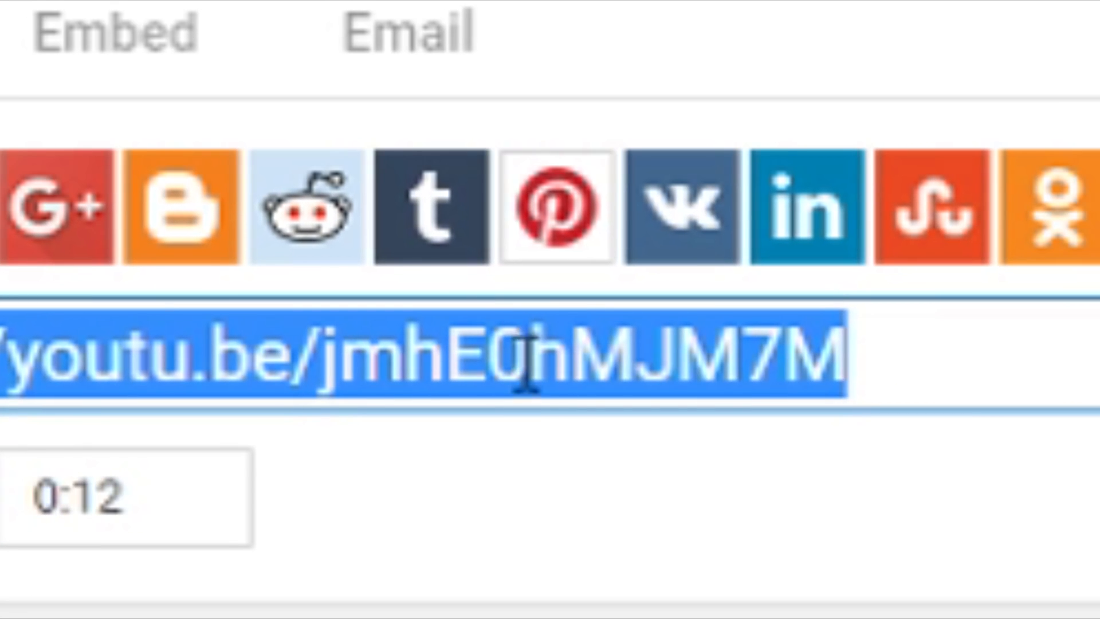
pyautogui.rightClick(483, 369)
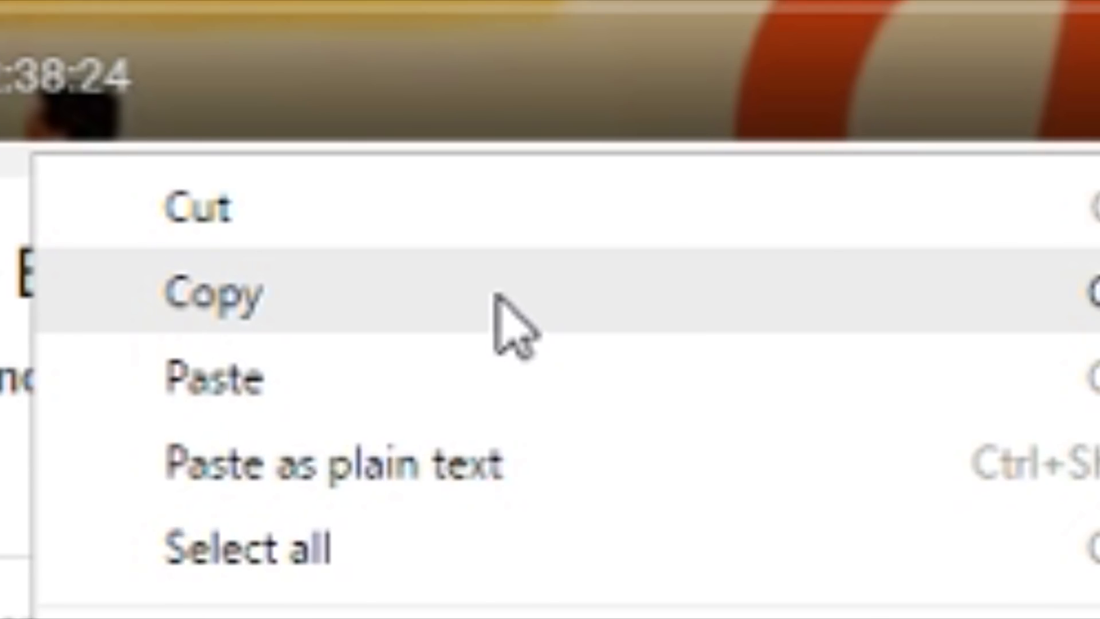
pyautogui.click(659, 18)
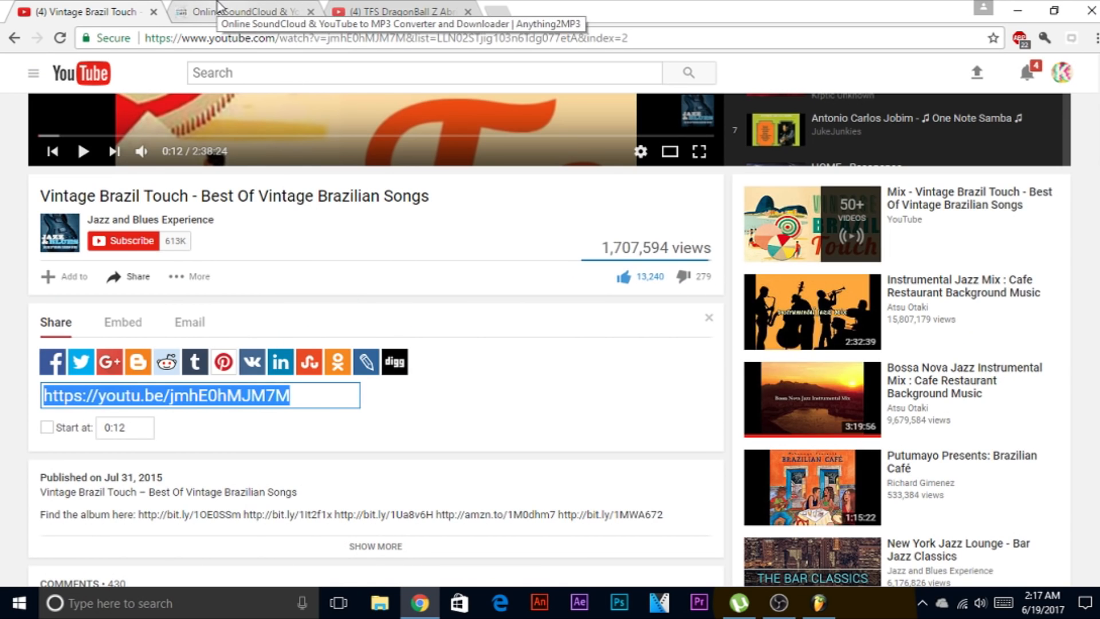
# Step: Paste the copied video link into the anything2mp3.com converter, start the MP3 conversion, and return to the YouTube video
pyautogui.click(217, 7)
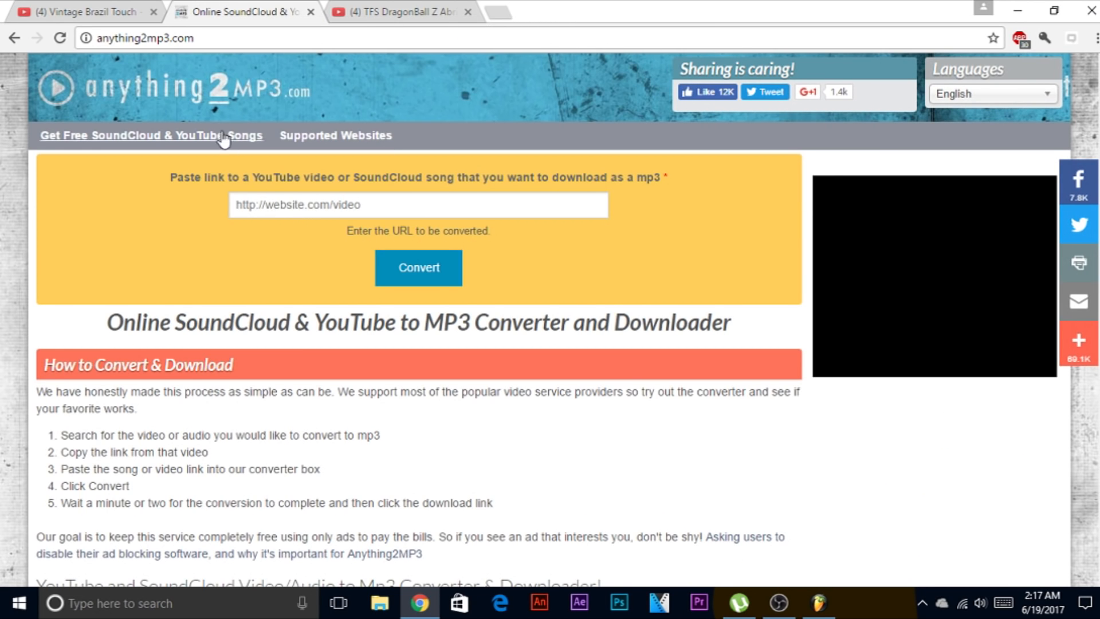
pyautogui.rightClick(255, 205)
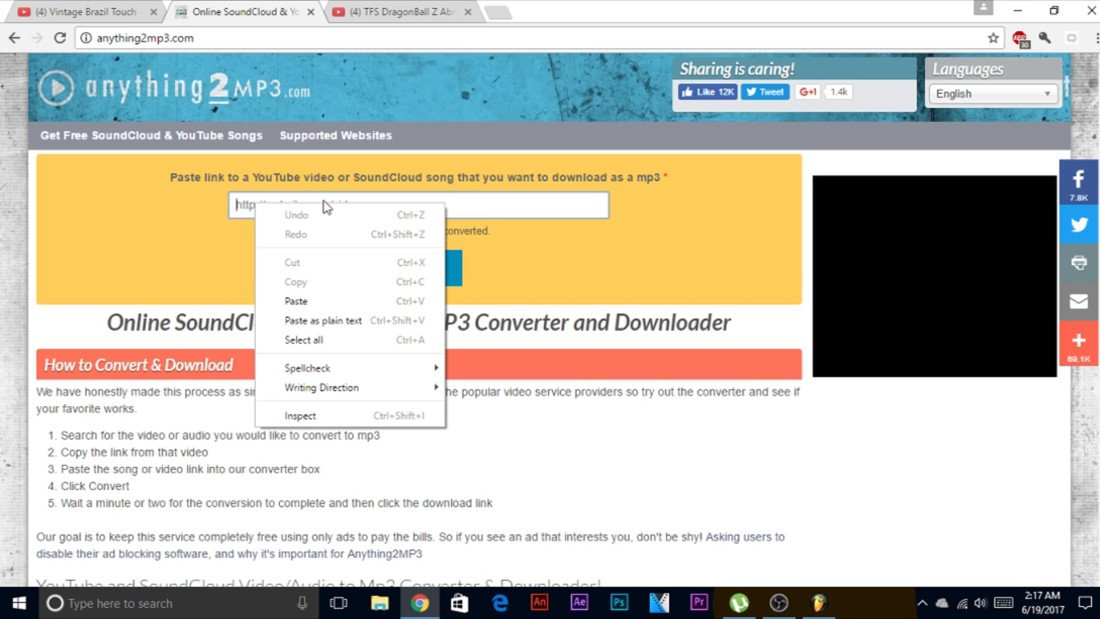
pyautogui.click(281, 300)
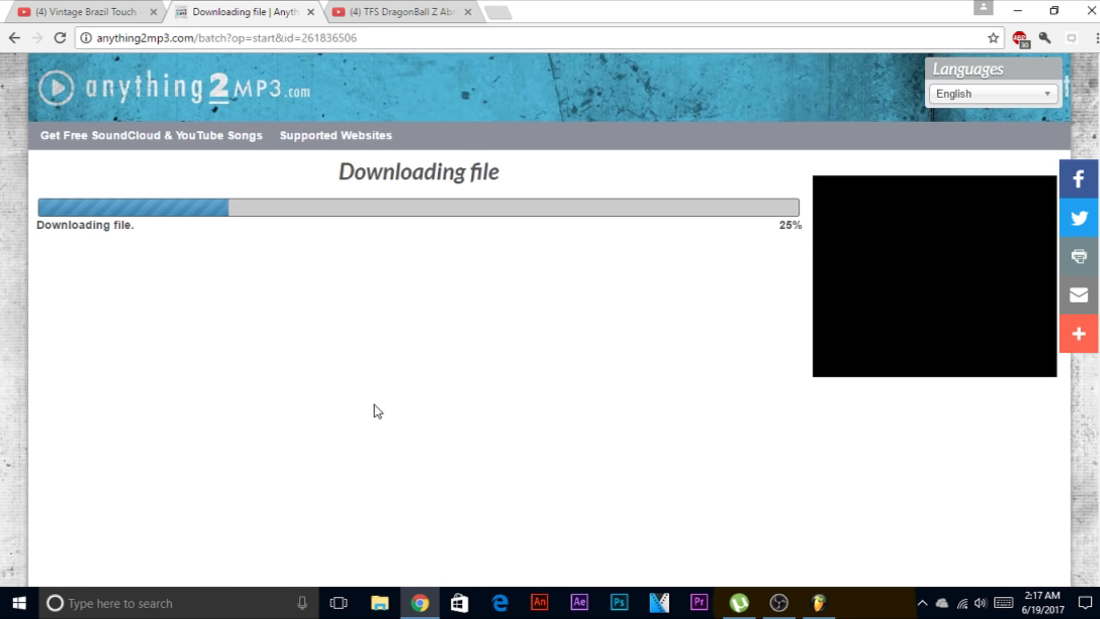
pyautogui.click(91, 12)
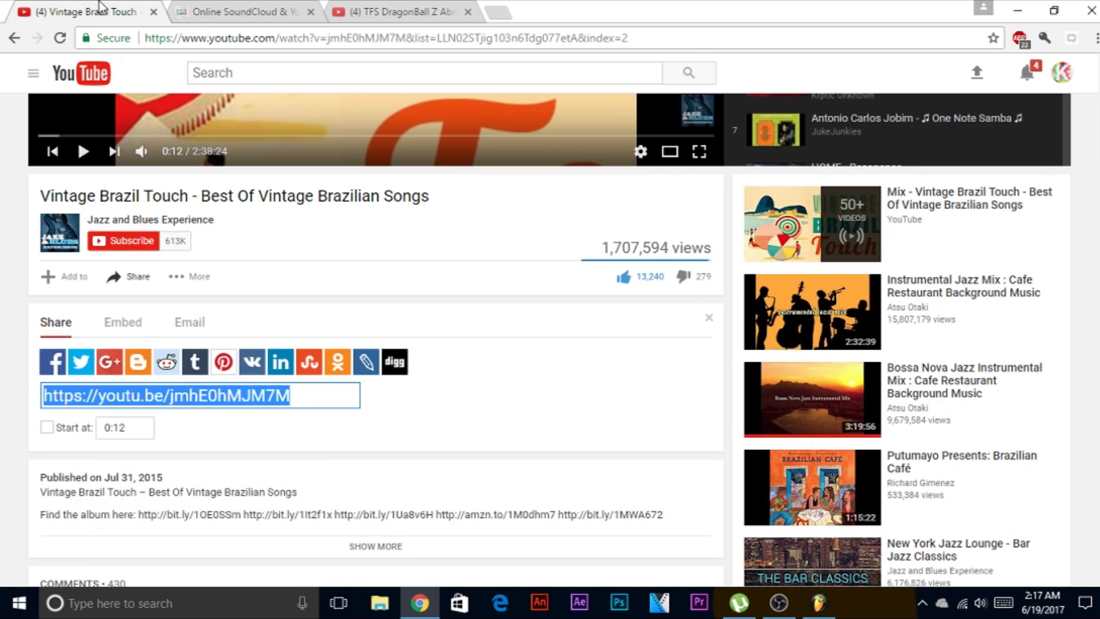
# Step: Switch to FL Studio, open the Slicex of the first channel in the channel rack, and play its sample
pyautogui.click(820, 603)
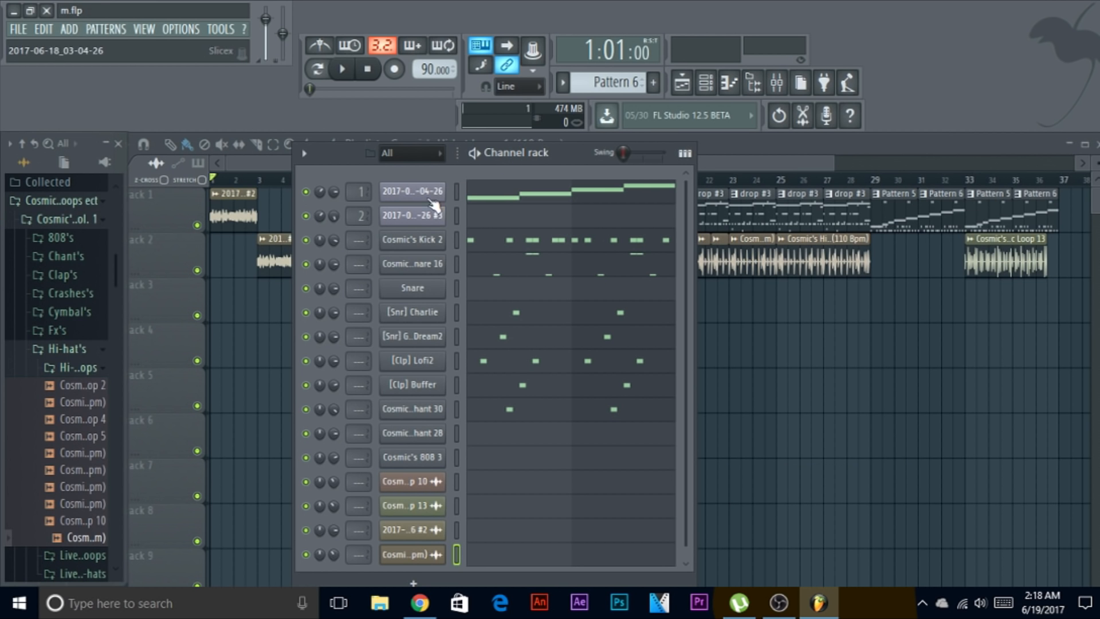
pyautogui.click(413, 191)
pyautogui.click(464, 442)
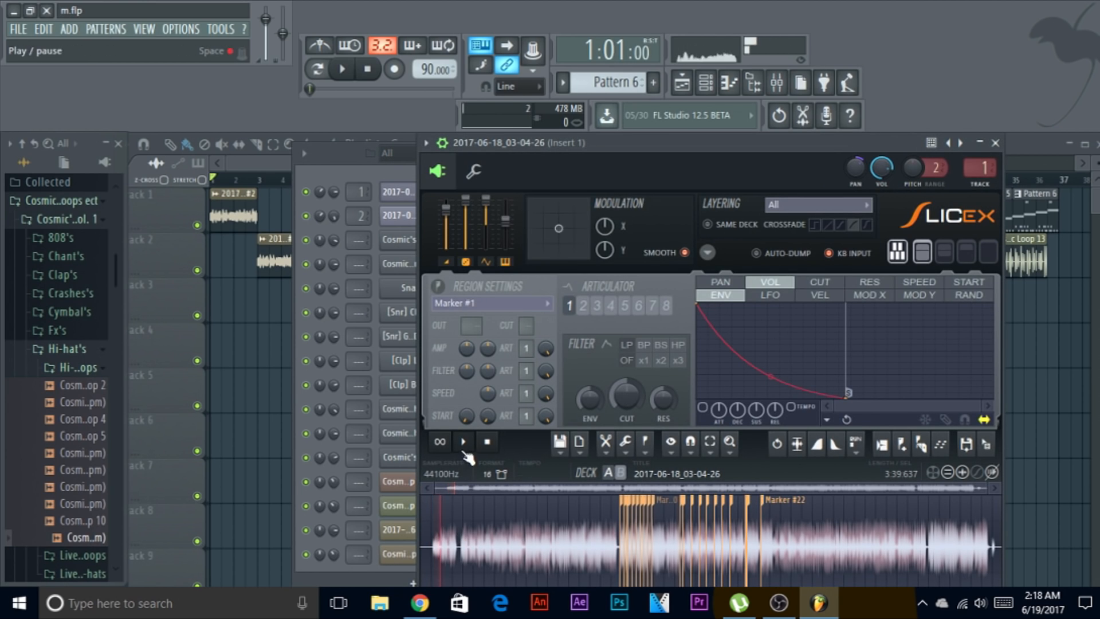
# Step: Play the Slicex sample from just before Marker #1, examine the slice markers on the waveform, and stop playback
pyautogui.scroll(5, 538, 487)
pyautogui.moveTo(543, 486); pyautogui.dragTo(636, 488)
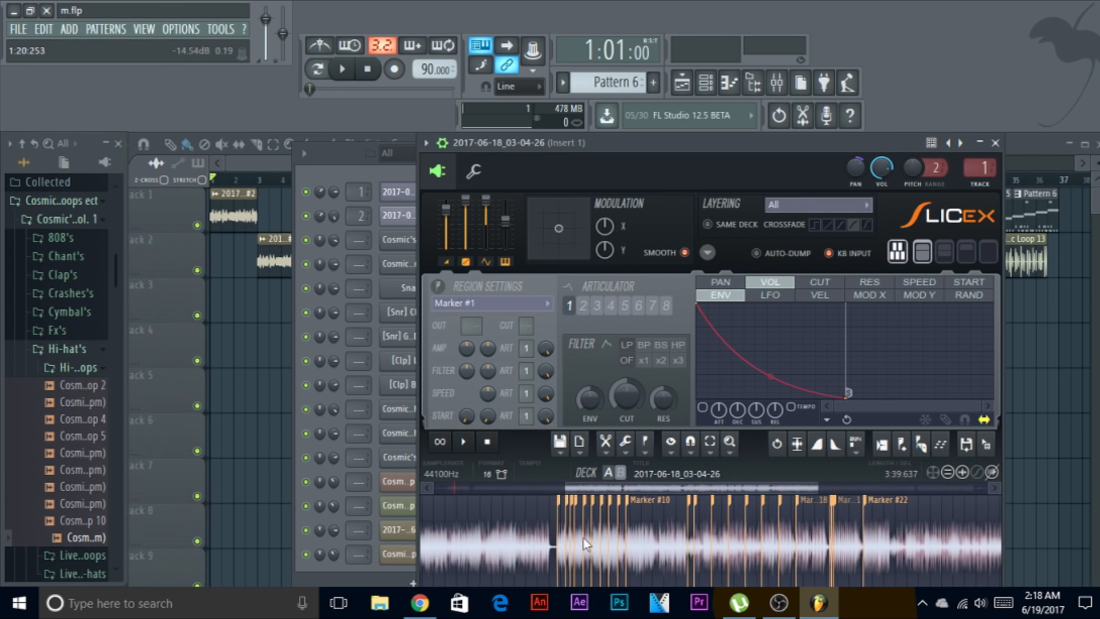
pyautogui.click(554, 545)
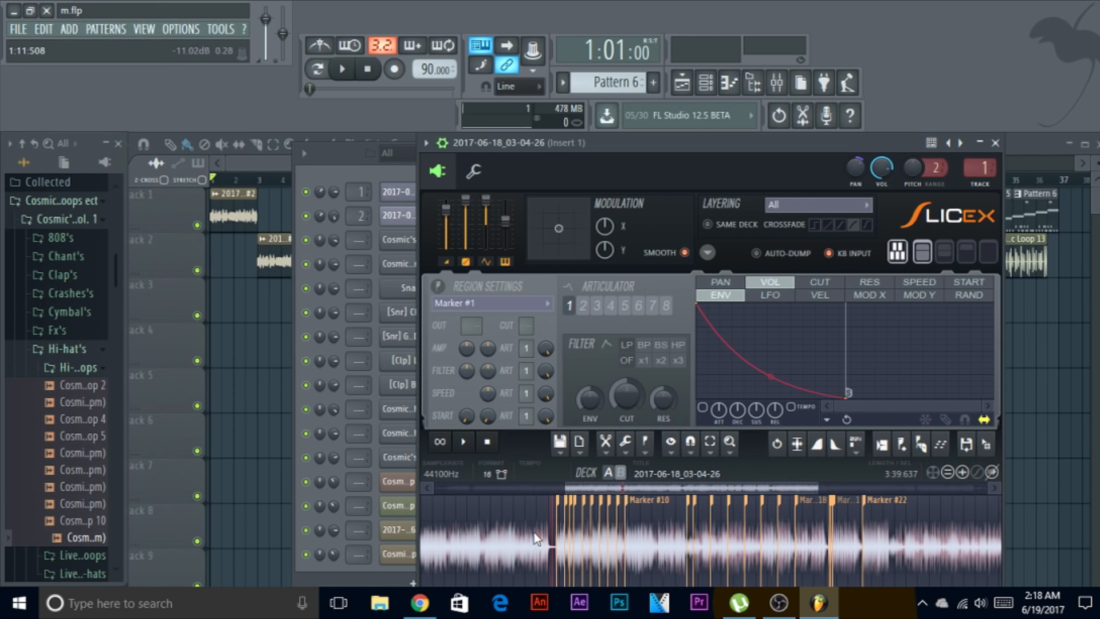
pyautogui.click(534, 532)
pyautogui.click(465, 444)
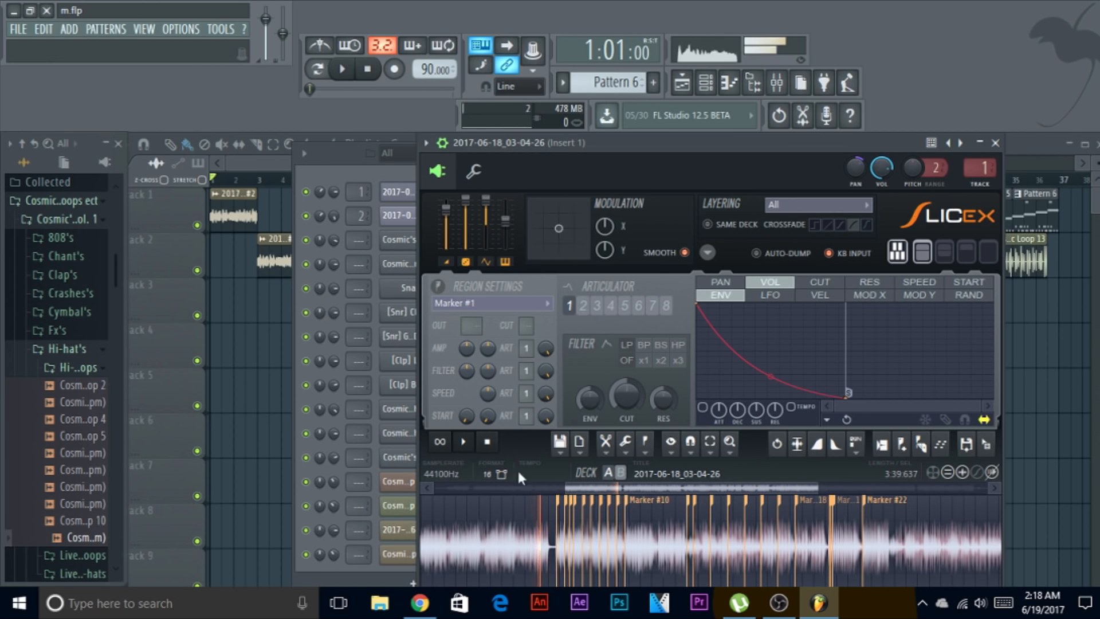
pyautogui.scroll(3, 580, 539)
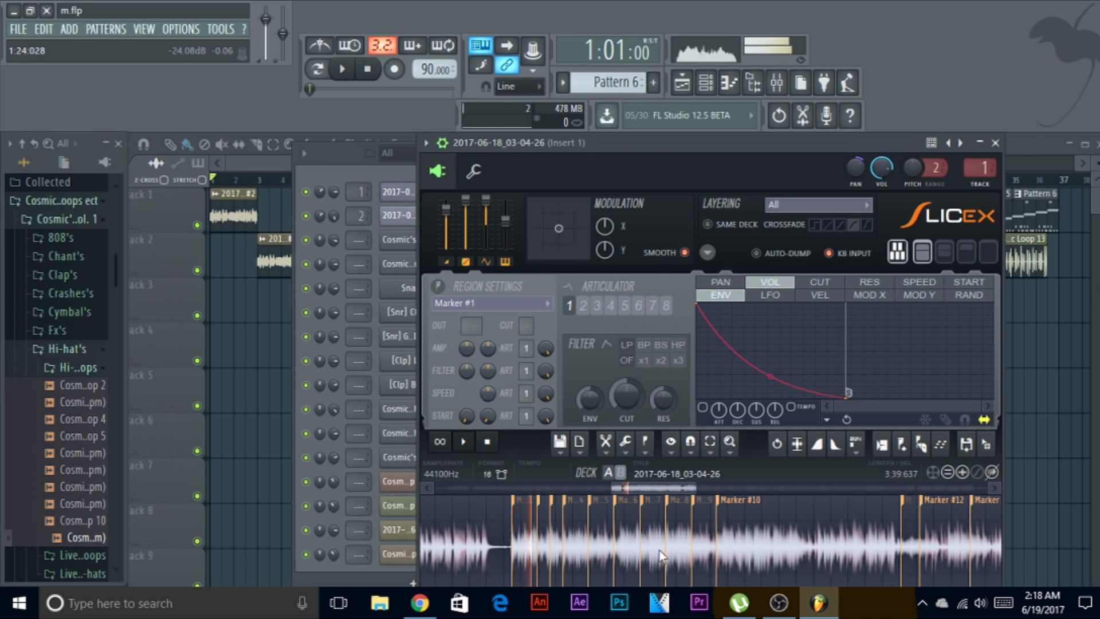
pyautogui.scroll(-2, 673, 553)
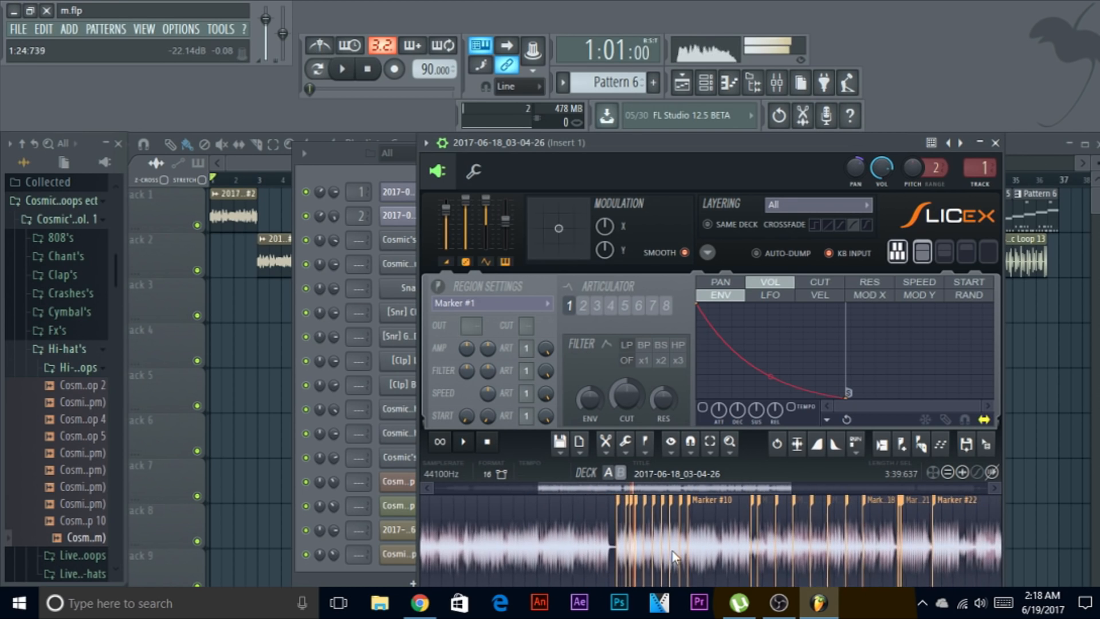
pyautogui.click(463, 441)
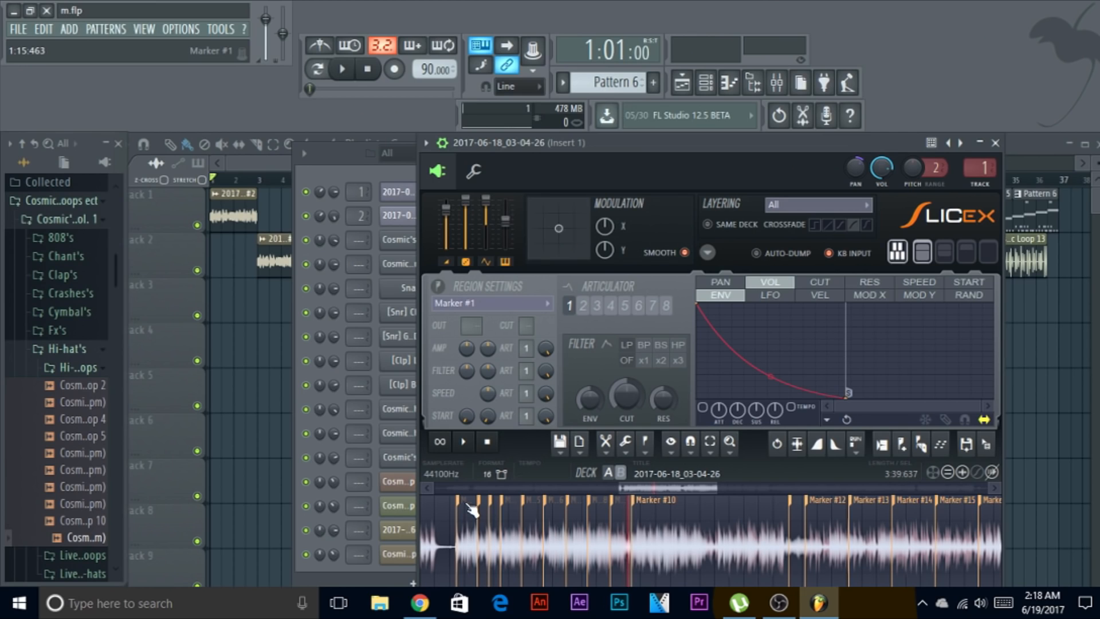
# Step: Open the piano roll of the first Slicex channel and audition the slices Marker #6, Marker #7 and Marker #8
pyautogui.click(398, 192)
pyautogui.click(491, 196)
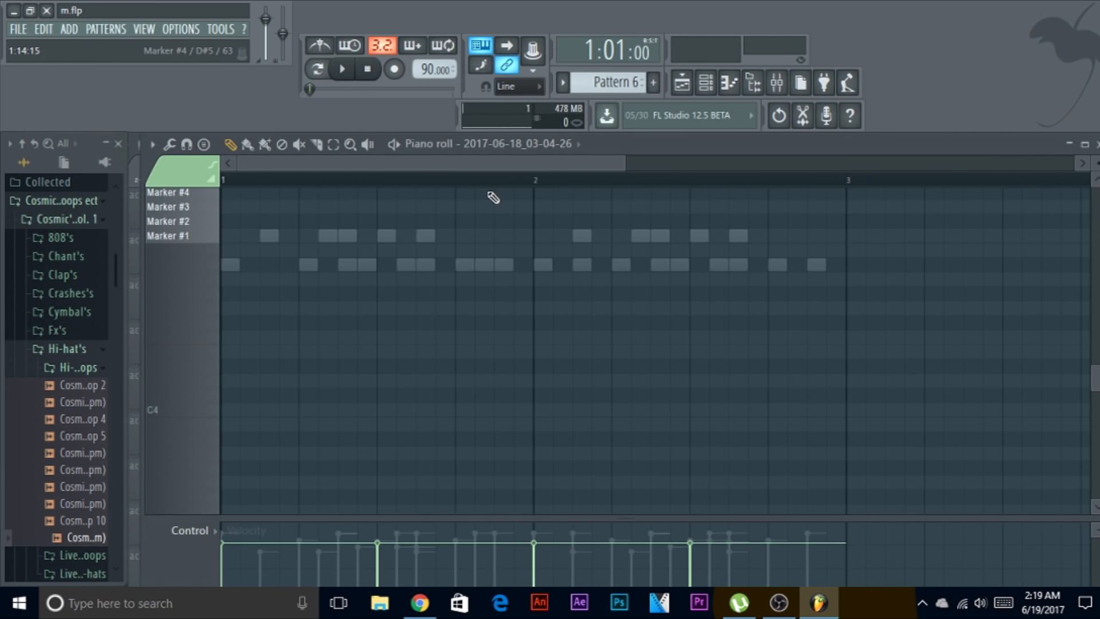
pyautogui.scroll(3, 220, 417)
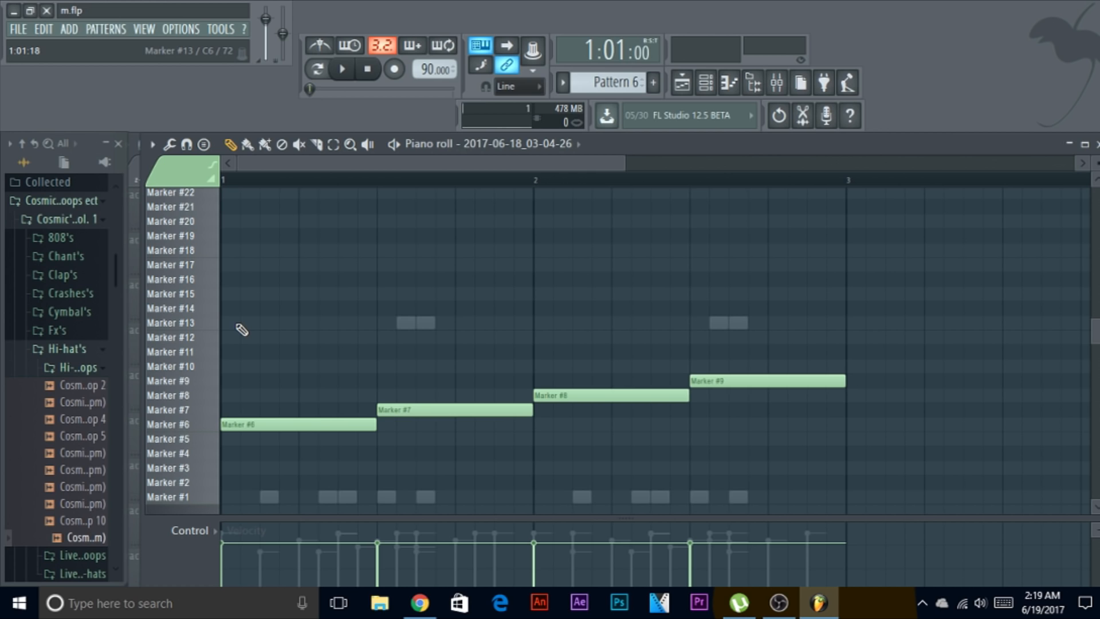
pyautogui.scroll(-6, 242, 329)
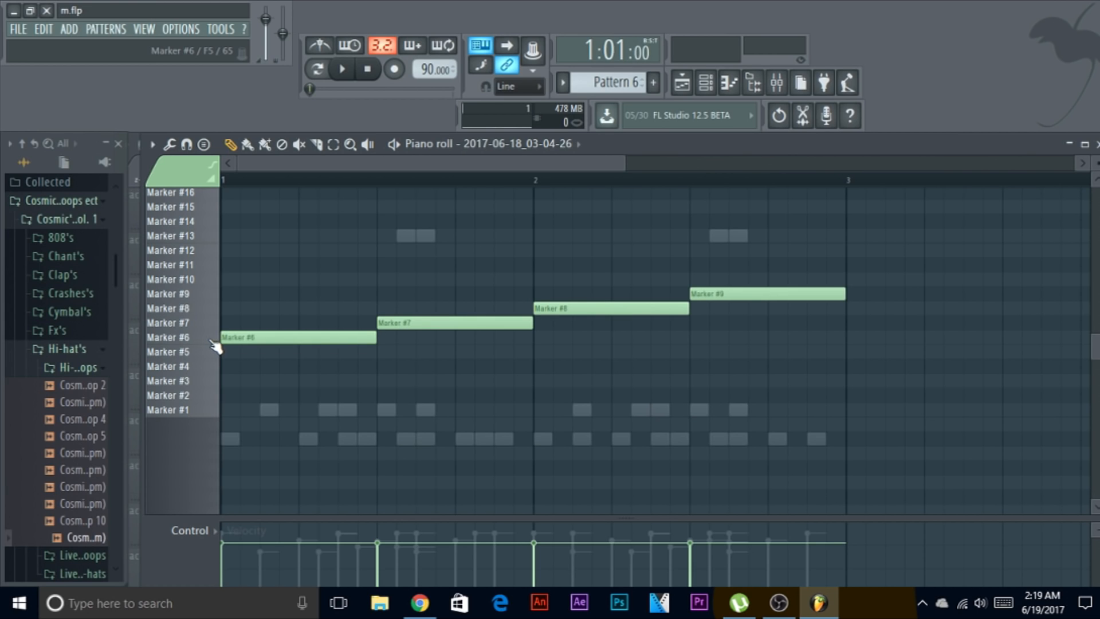
pyautogui.click(212, 339)
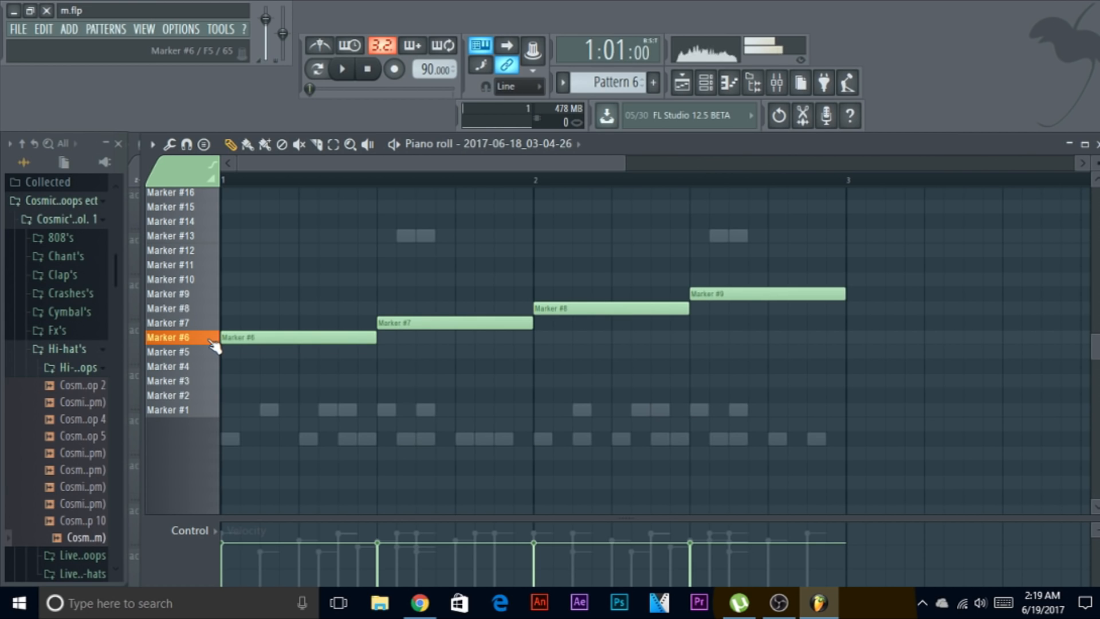
pyautogui.click(213, 326)
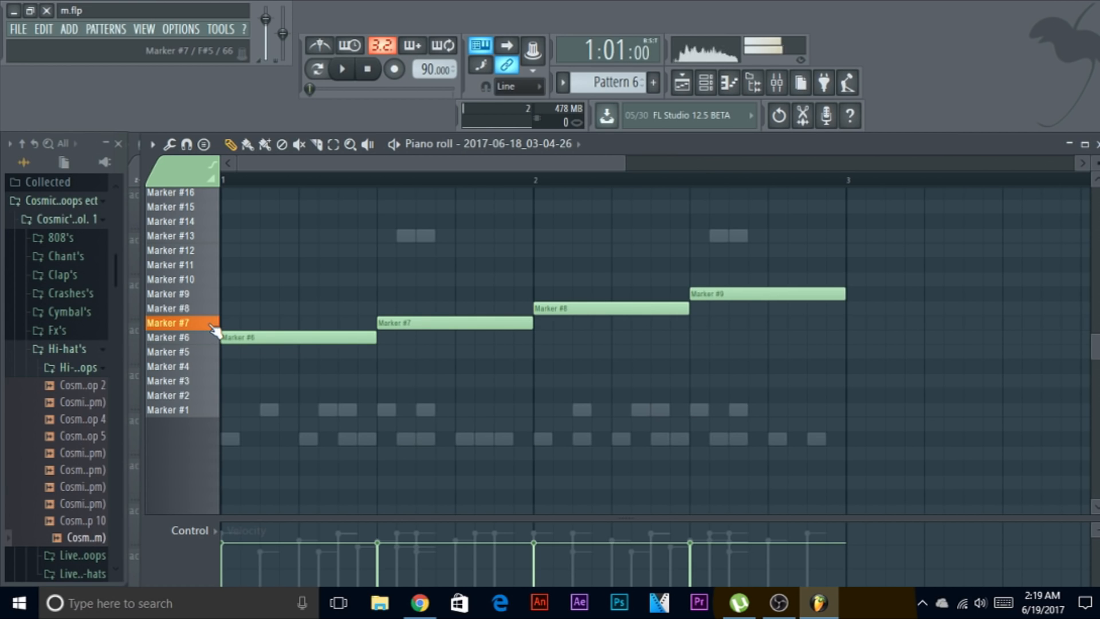
pyautogui.click(210, 312)
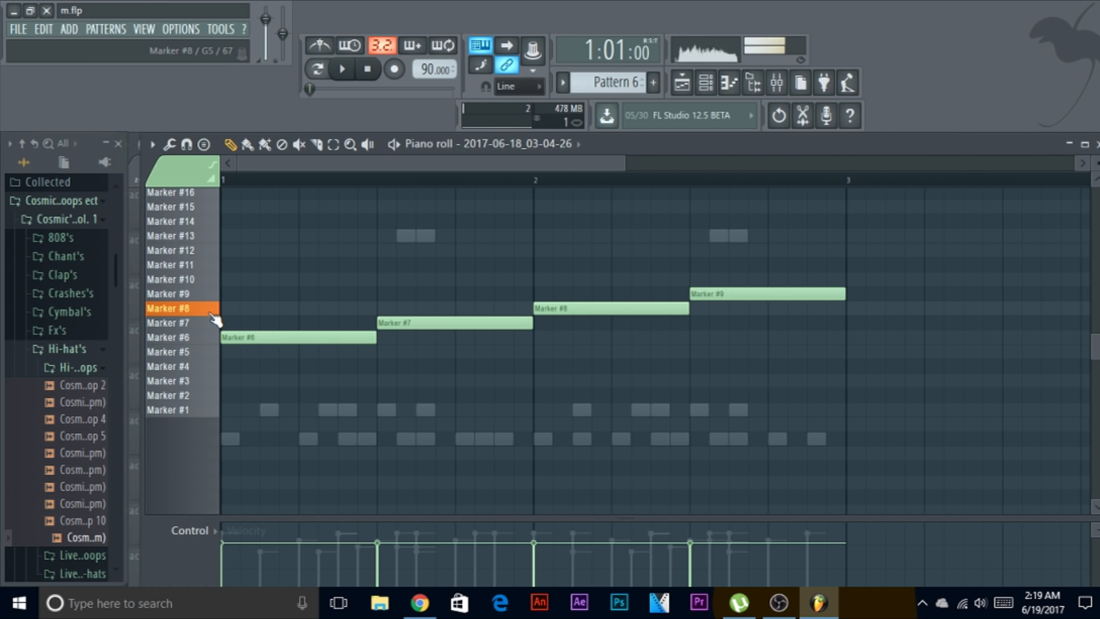
# Step: Try adjusting the master pitch fader in the first channel's Slicex
pyautogui.click(705, 83)
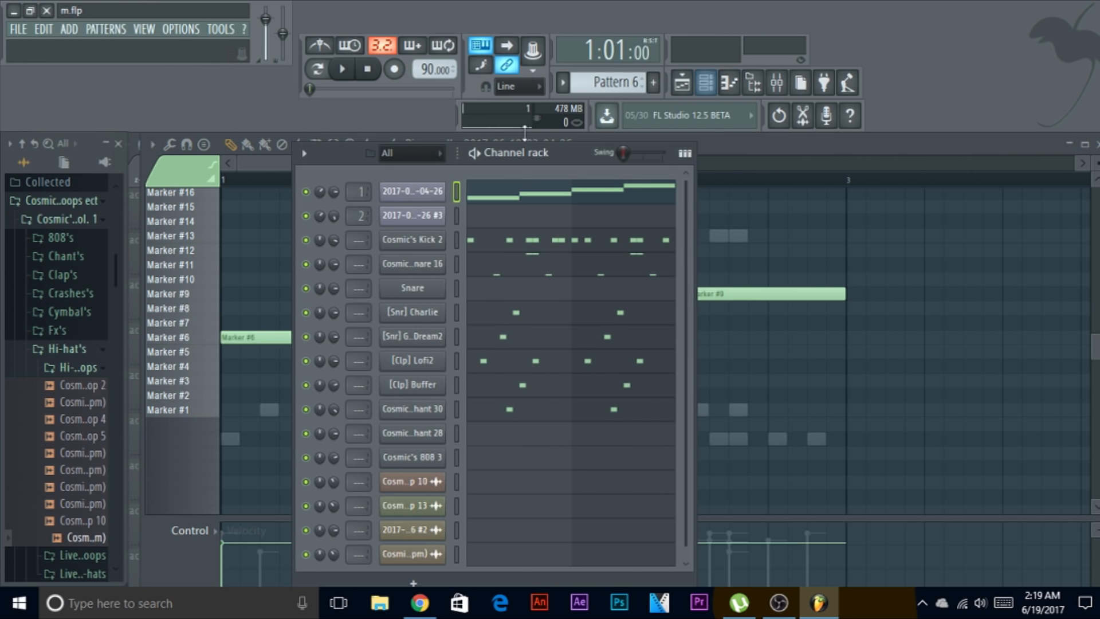
pyautogui.click(400, 194)
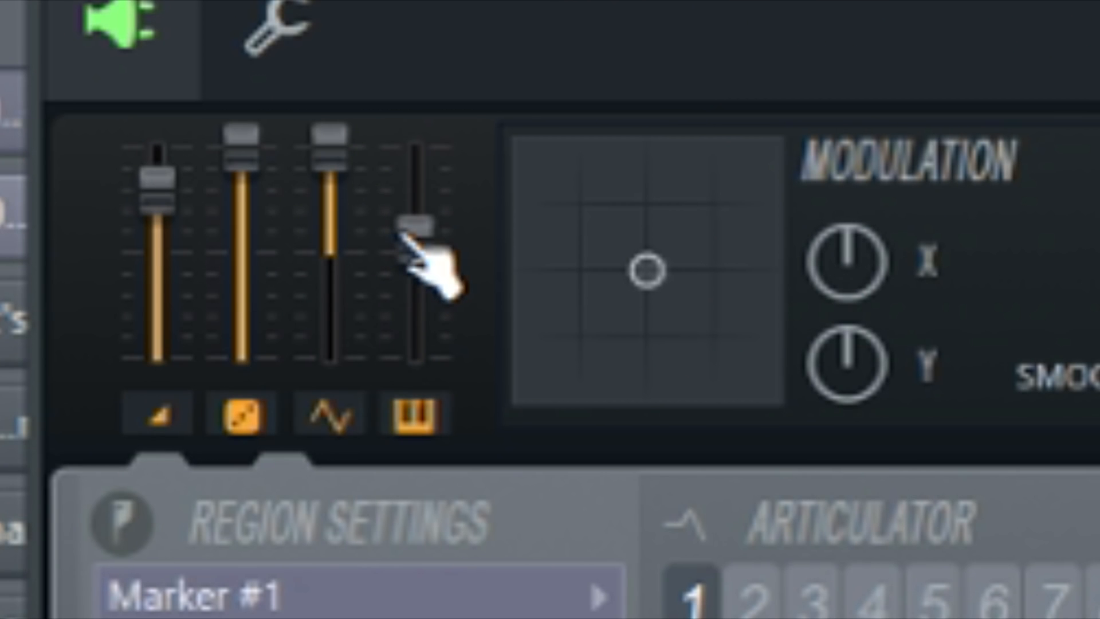
pyautogui.scroll(5, 408, 240)
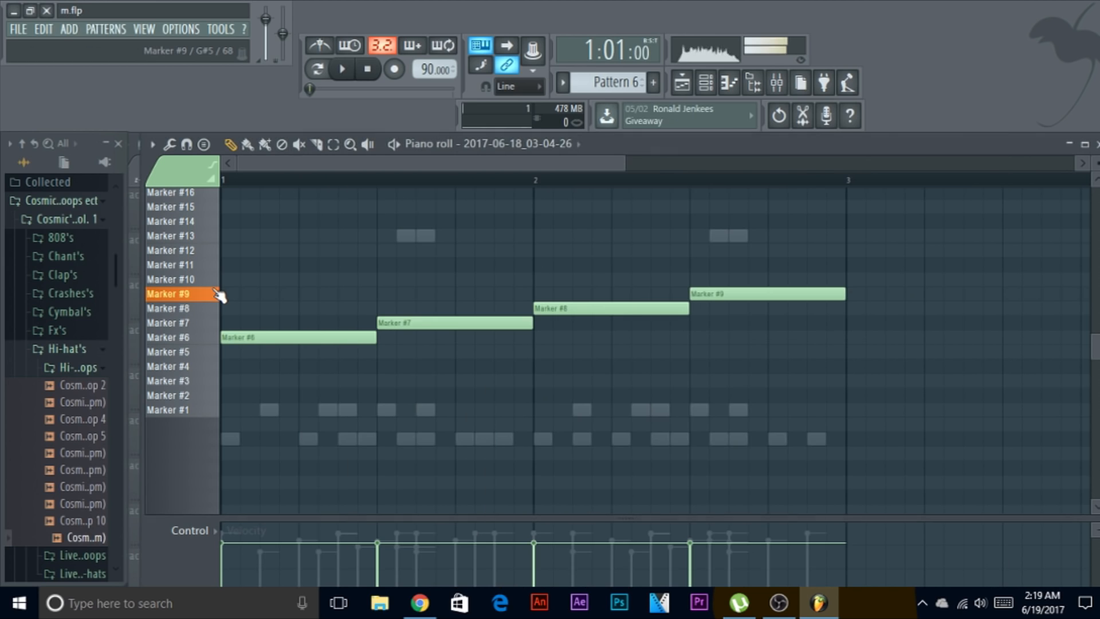
# Step: Audition the slices Marker #9, Marker #10, Marker #7 and Marker #6 in the piano roll
pyautogui.click(218, 293)
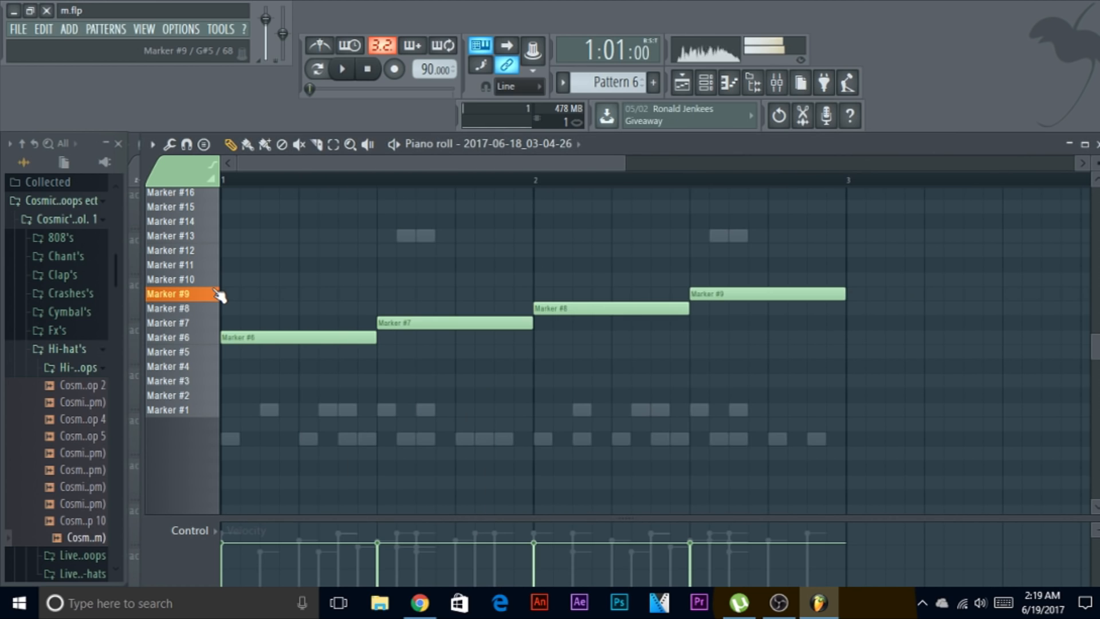
pyautogui.moveTo(219, 295); pyautogui.dragTo(224, 283)
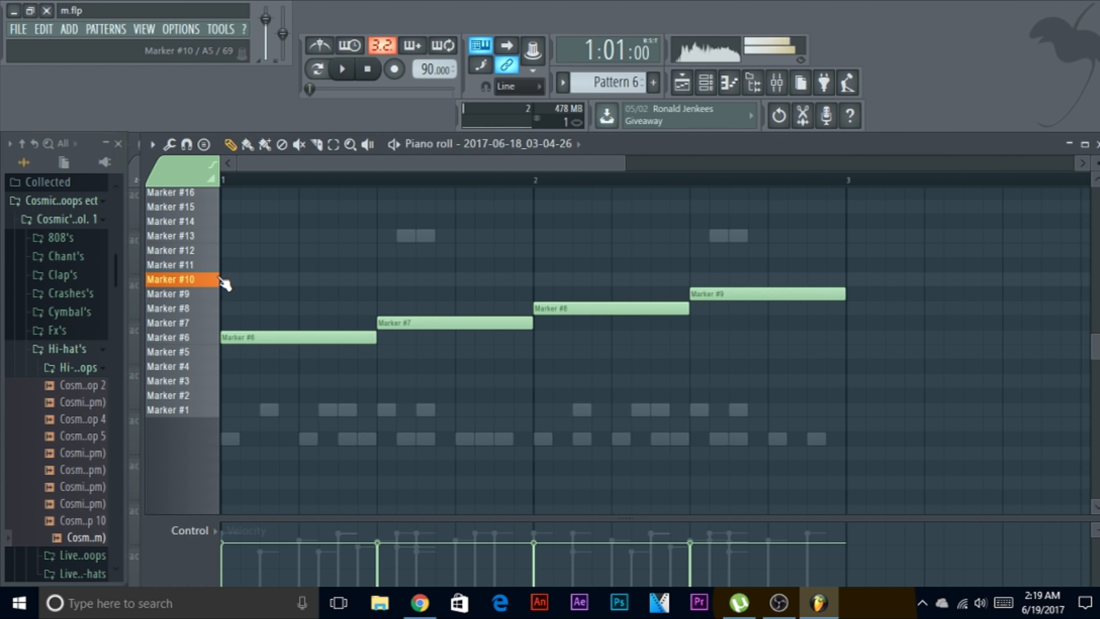
pyautogui.click(707, 84)
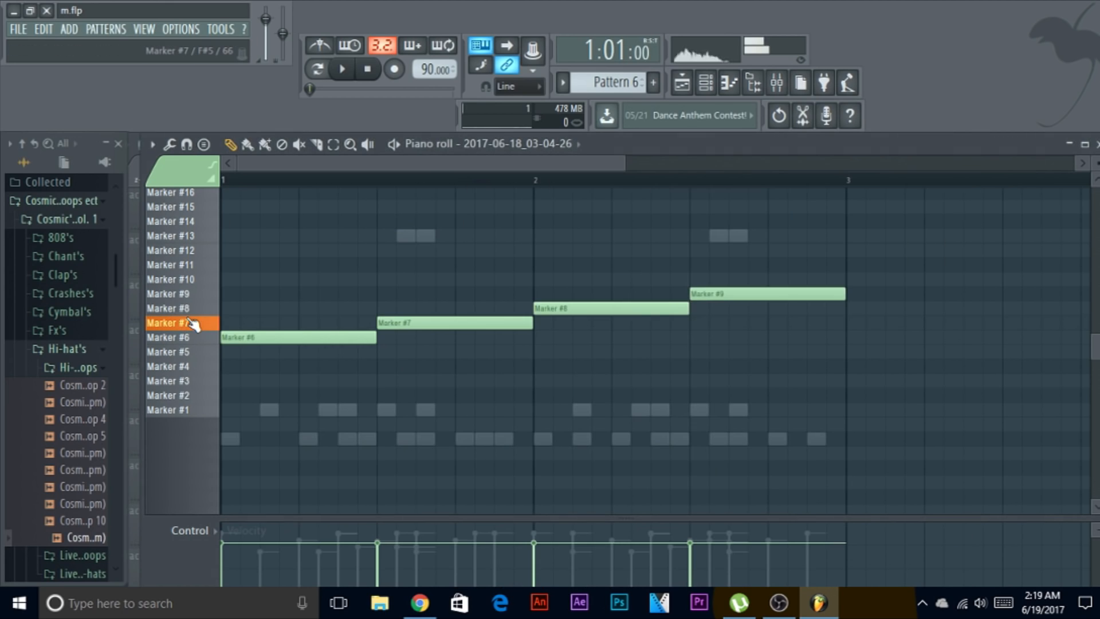
pyautogui.click(198, 323)
pyautogui.click(213, 342)
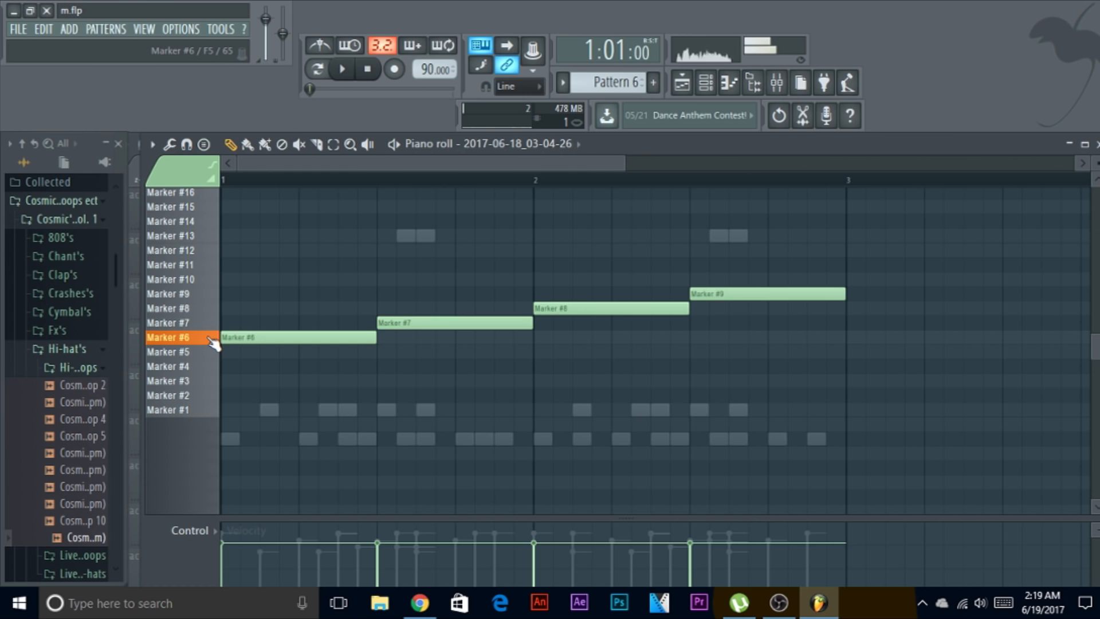
# Step: Undo the recent knob tweaks
pyautogui.click(44, 29)
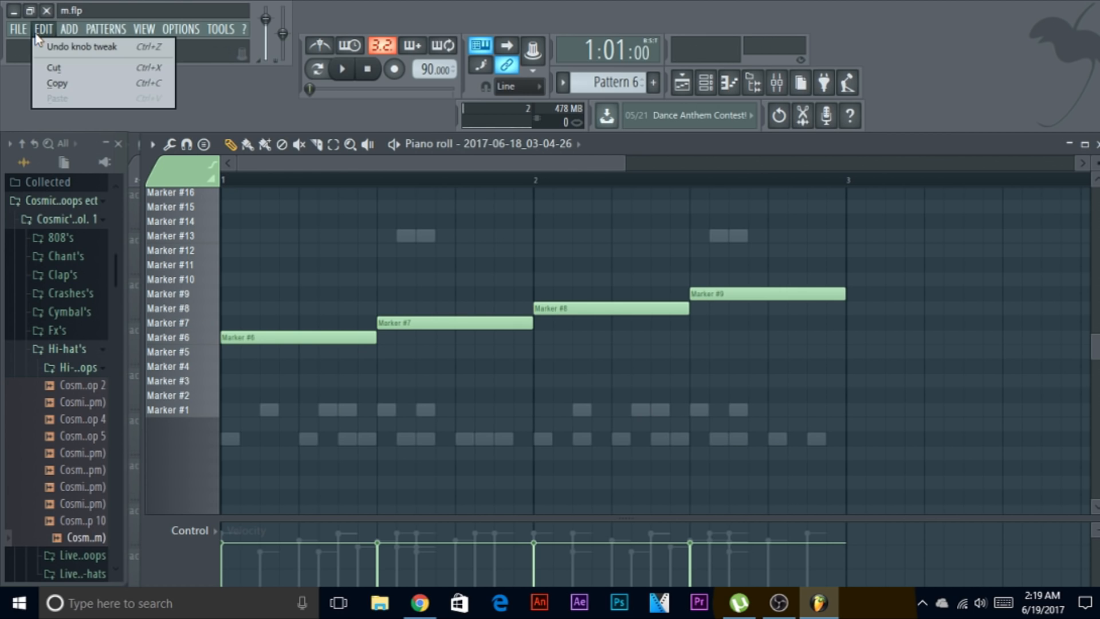
pyautogui.click(54, 46)
pyautogui.click(44, 28)
pyautogui.click(54, 58)
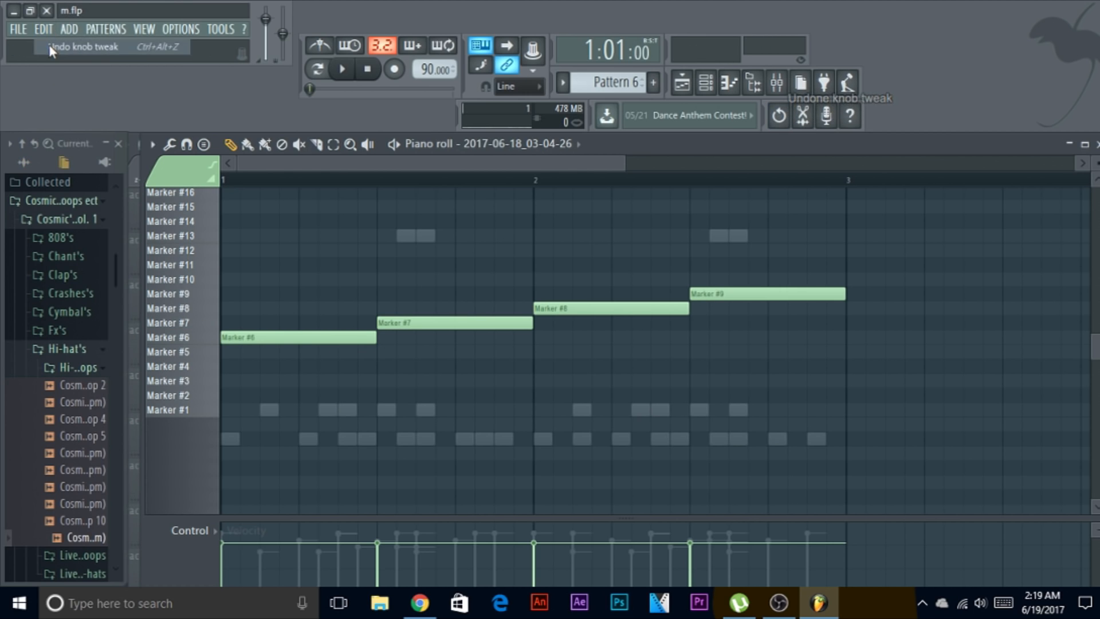
# Step: Play part of the sample in the first channel's Slicex and examine the slice markers along its waveform
pyautogui.click(200, 324)
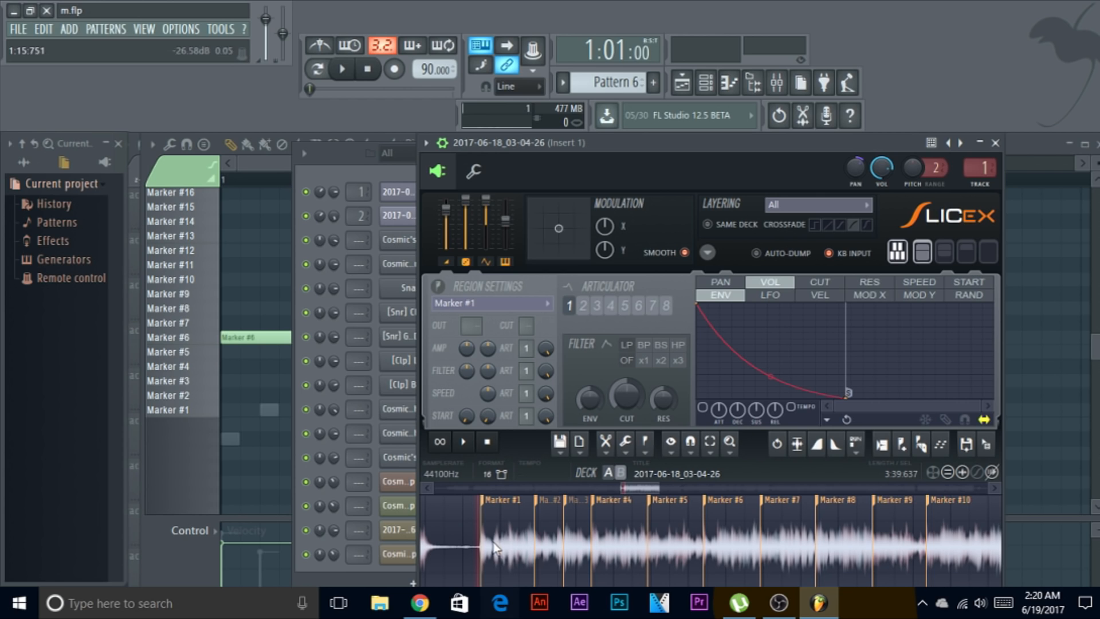
pyautogui.click(466, 442)
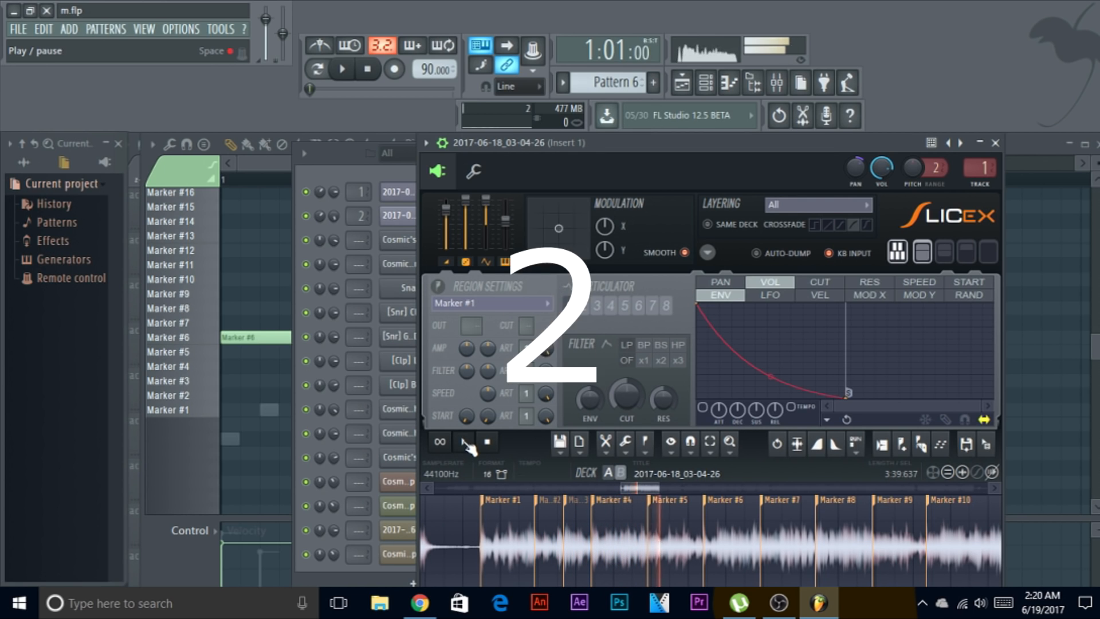
pyautogui.click(465, 442)
pyautogui.scroll(3, 607, 545)
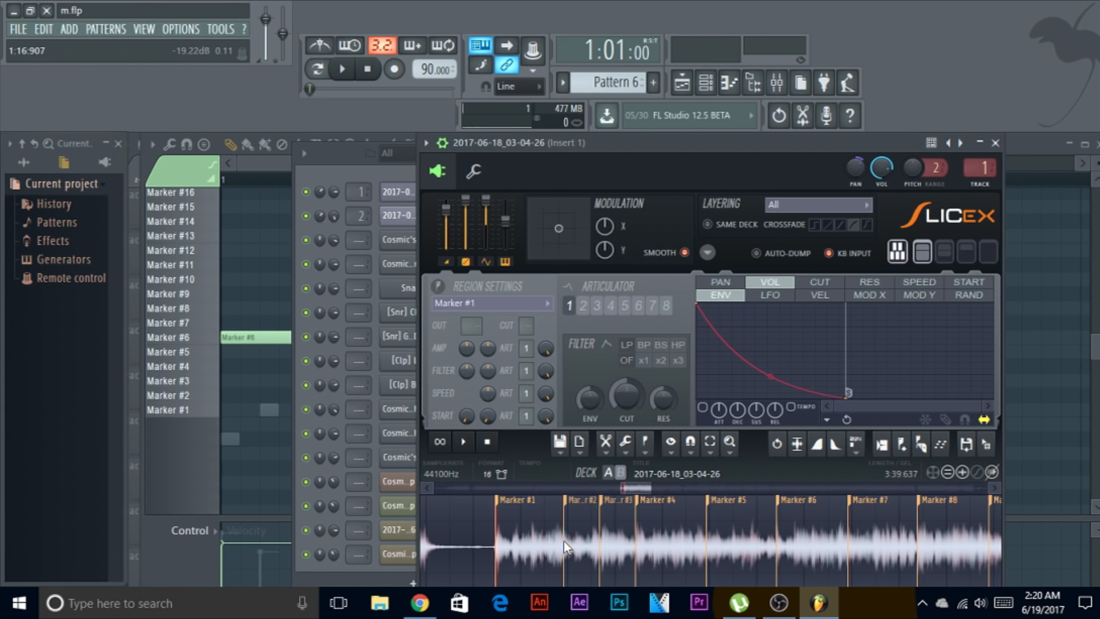
pyautogui.scroll(-3, 621, 547)
pyautogui.scroll(-1, 621, 545)
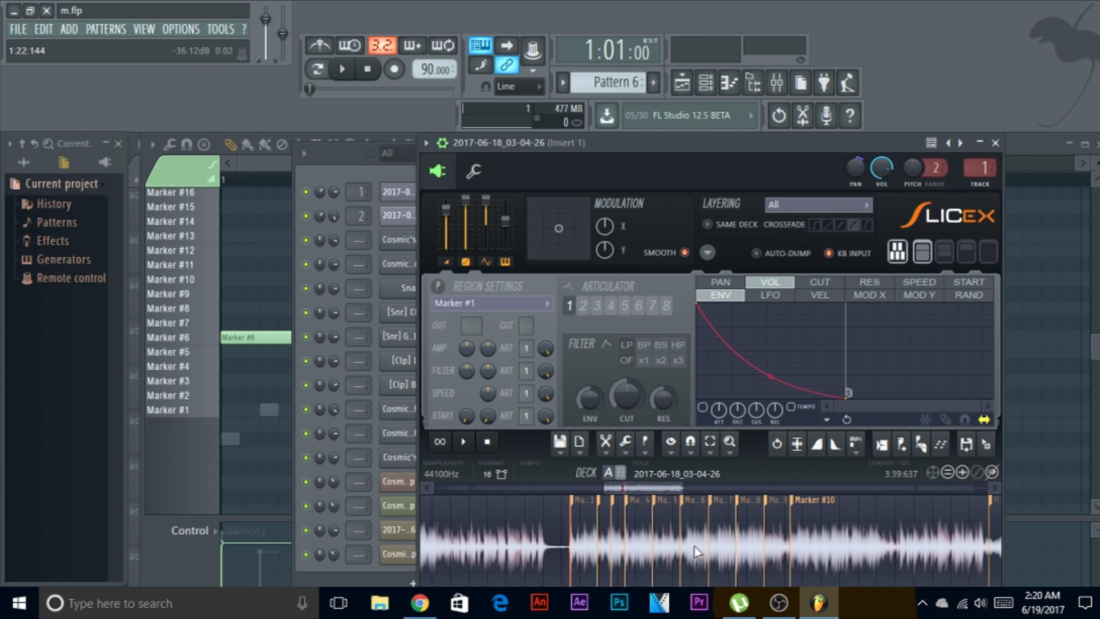
pyautogui.scroll(-2, 700, 544)
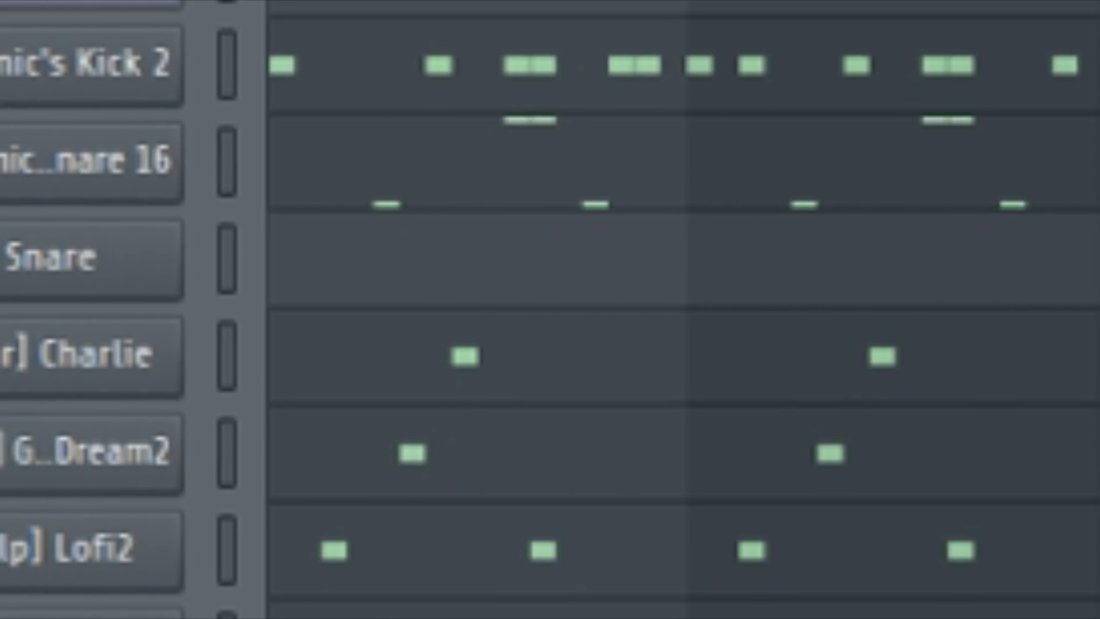
# Step: Stop playback, look through the drum kit folders in the browser, and view the Cosmic's Kick 2 notes of Pattern 6 in the piano roll
pyautogui.press('space')
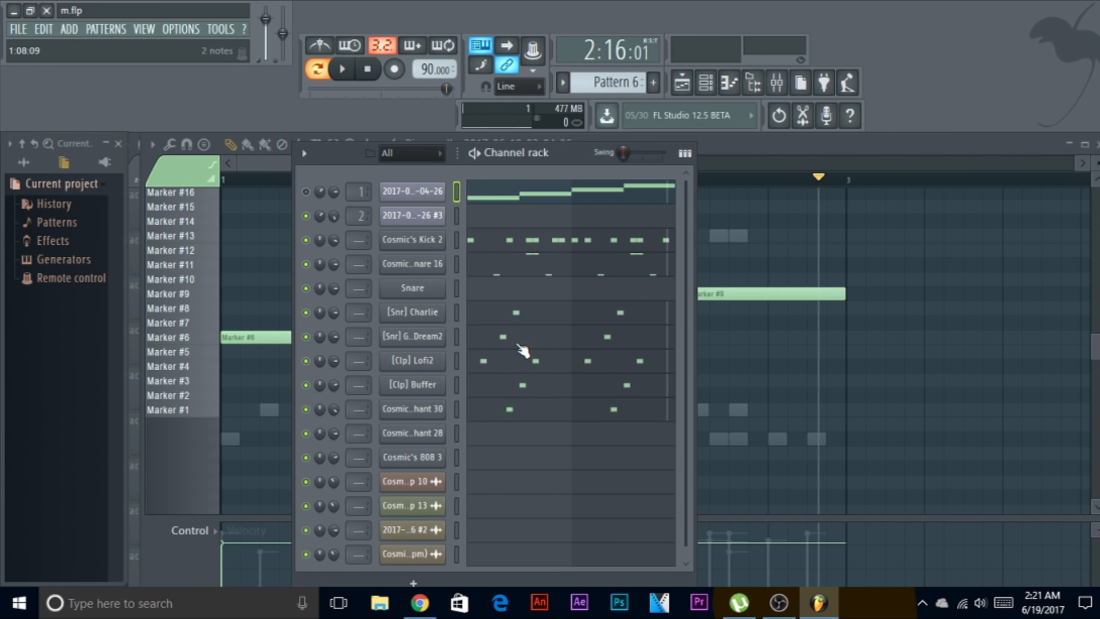
pyautogui.click(16, 182)
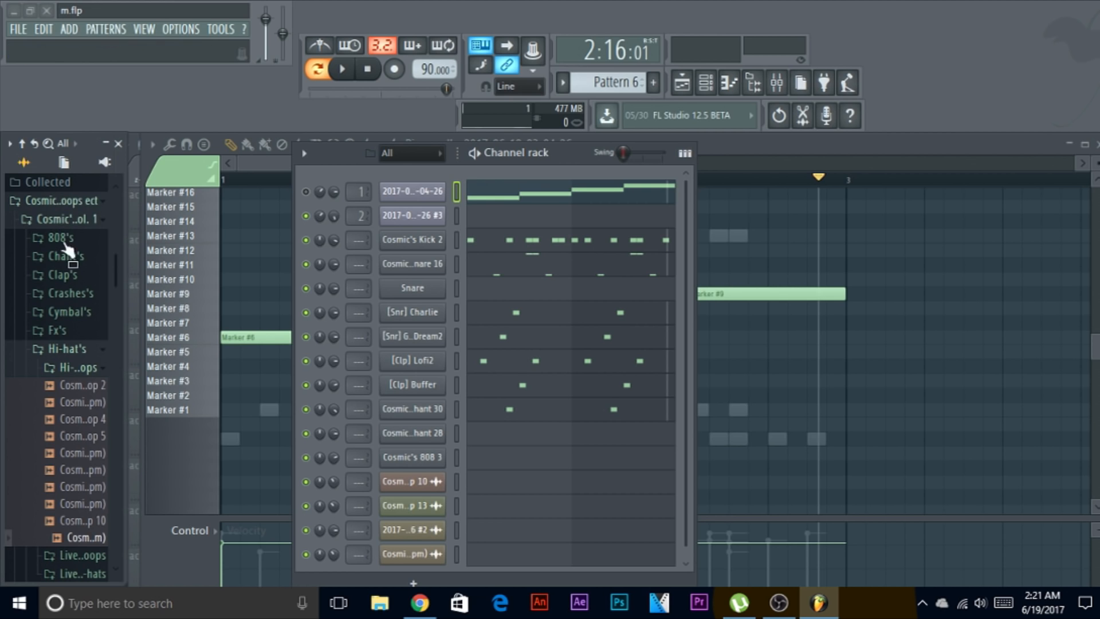
pyautogui.scroll(-5, 77, 376)
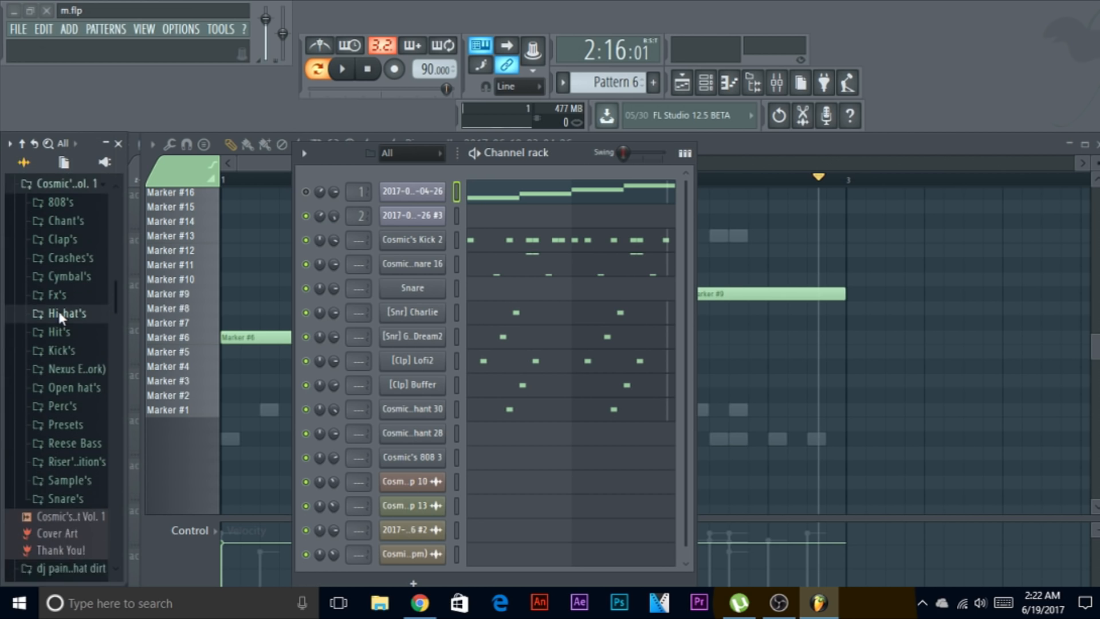
pyautogui.click(38, 288)
pyautogui.click(68, 223)
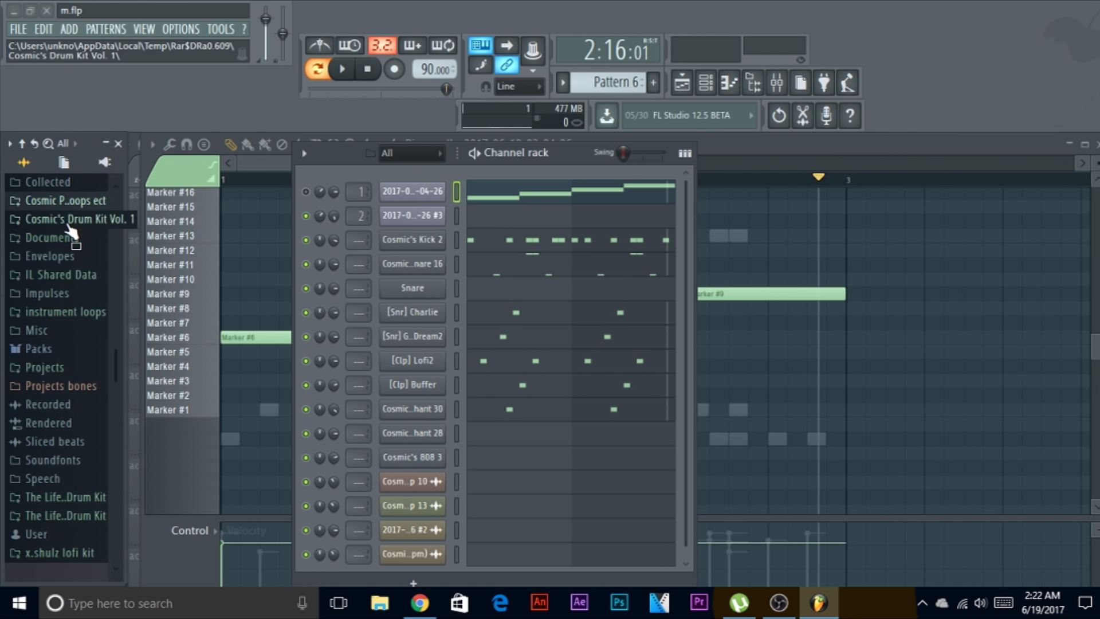
pyautogui.click(68, 224)
pyautogui.scroll(-10, 66, 241)
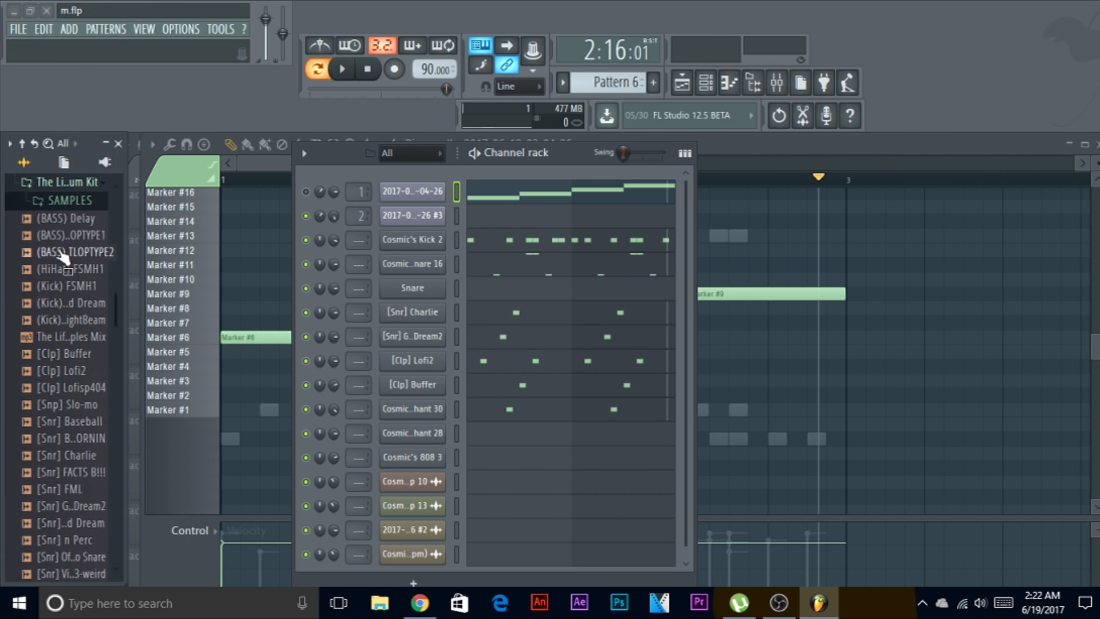
pyautogui.click(66, 181)
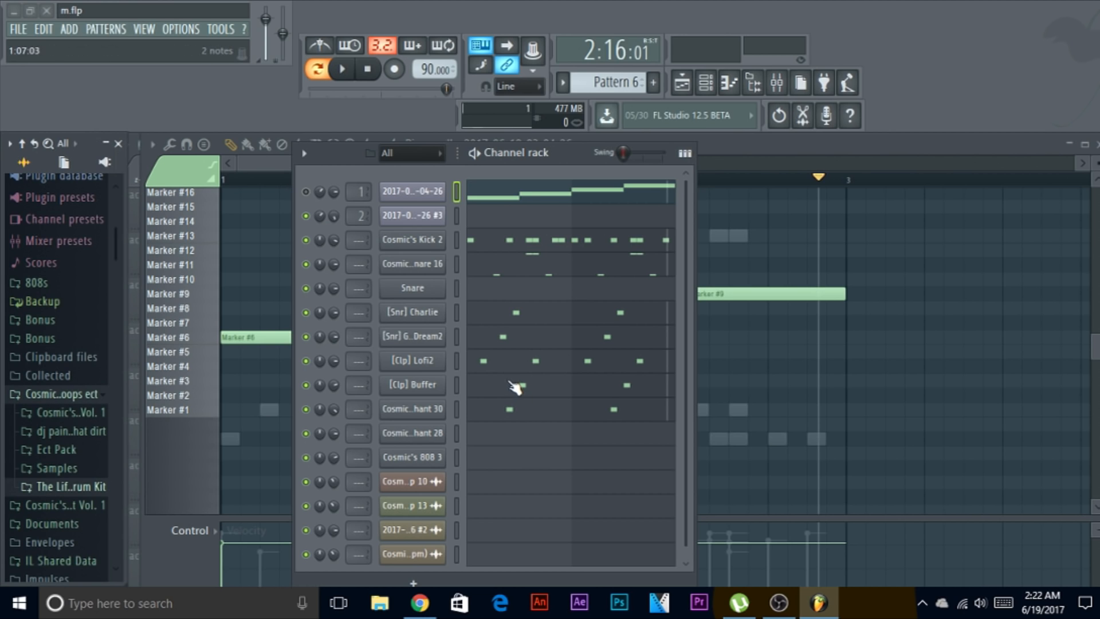
pyautogui.click(495, 243)
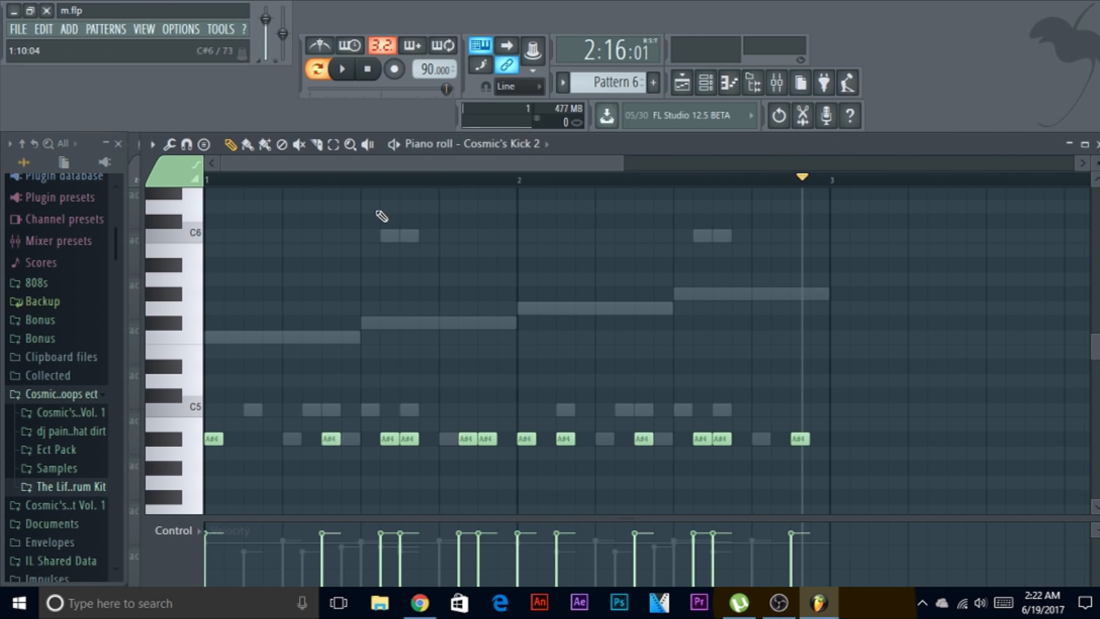
pyautogui.scroll(-2, 364, 246)
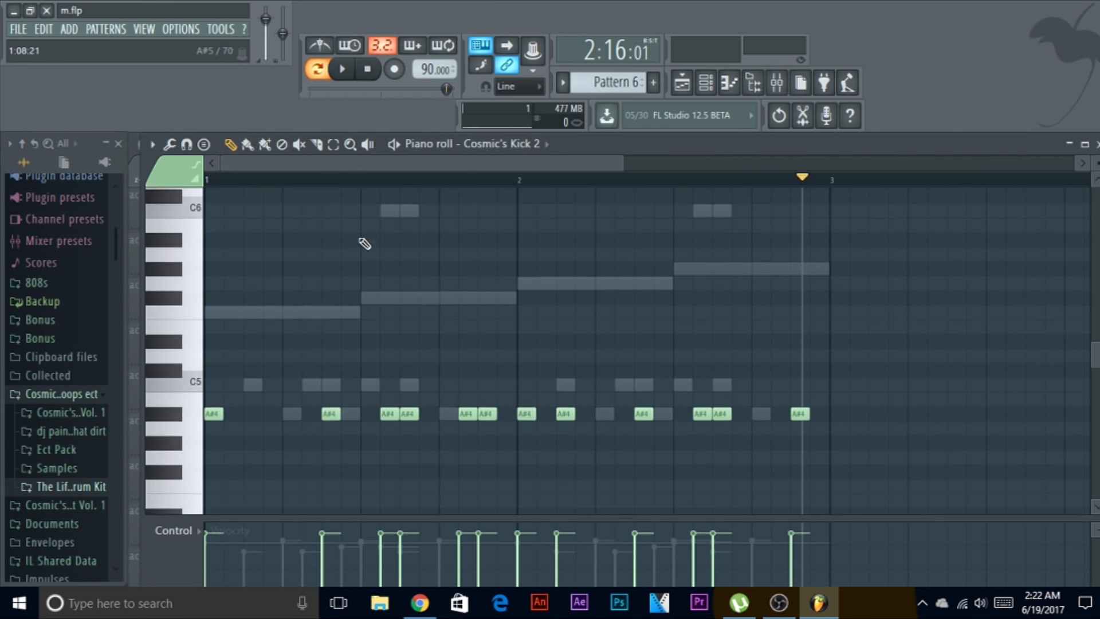
# Step: In an empty pattern, add Cosmic's Snare 6 from the drum kit's Snare's folder to the channel rack as a new channel
pyautogui.press('F7')
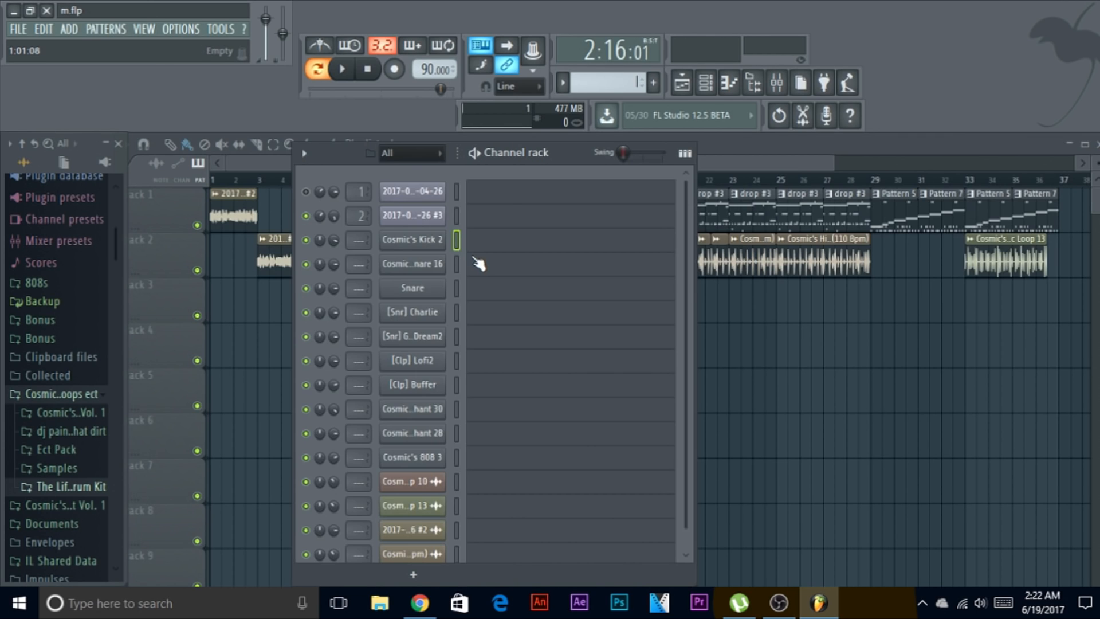
pyautogui.scroll(-1, 479, 266)
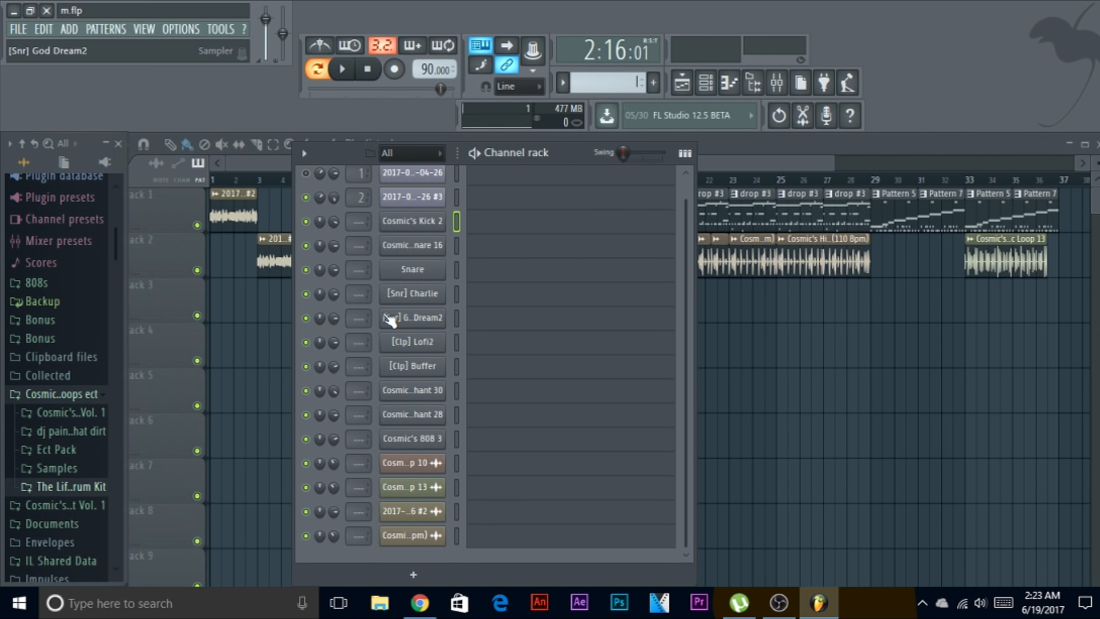
pyautogui.scroll(3, 58, 299)
pyautogui.click(63, 475)
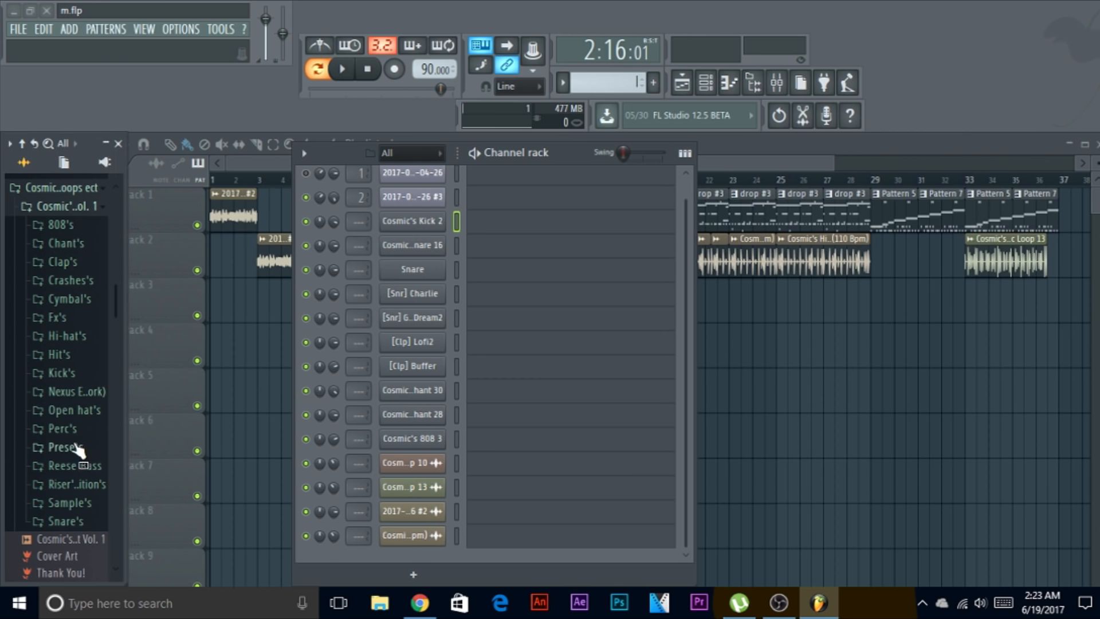
pyautogui.click(73, 525)
pyautogui.moveTo(80, 284); pyautogui.dragTo(446, 556)
# Step: Place notes C5, B4, D5, G4 and C5 across the first two bars of Cosmic's Snare 6's piano roll and play them
pyautogui.press('F7')
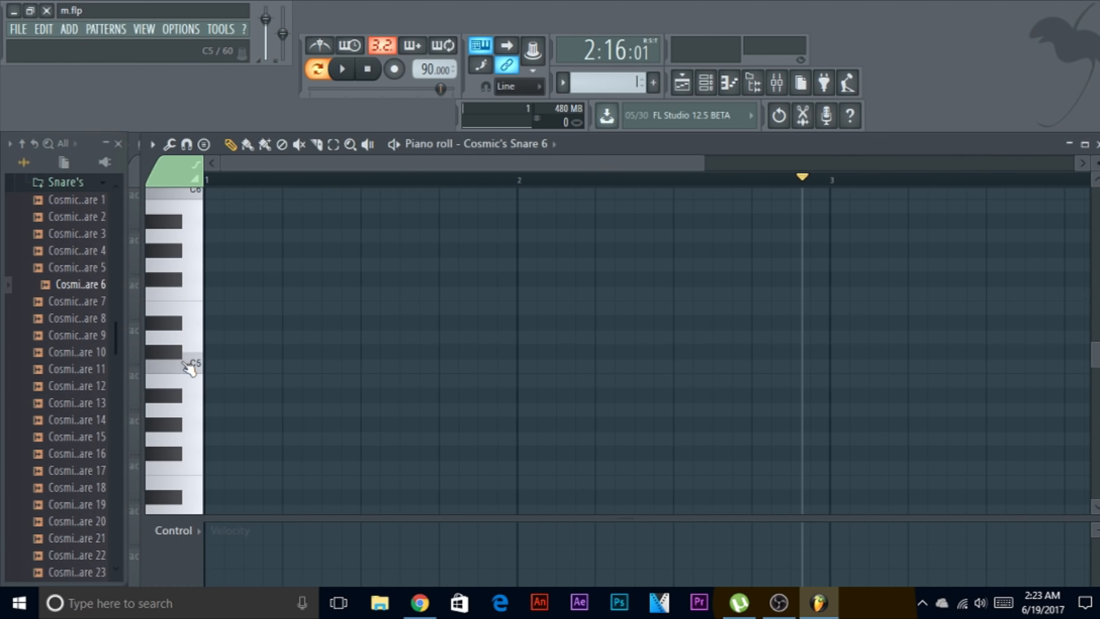
pyautogui.click(232, 366)
pyautogui.click(310, 380)
pyautogui.click(407, 336)
pyautogui.click(487, 438)
pyautogui.click(602, 367)
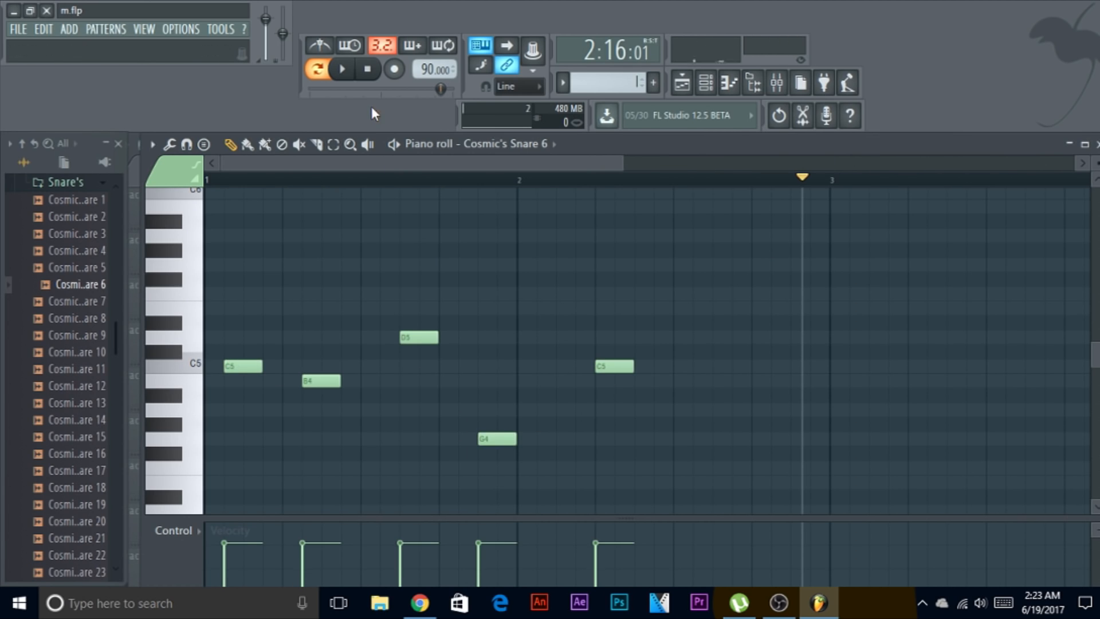
pyautogui.click(342, 69)
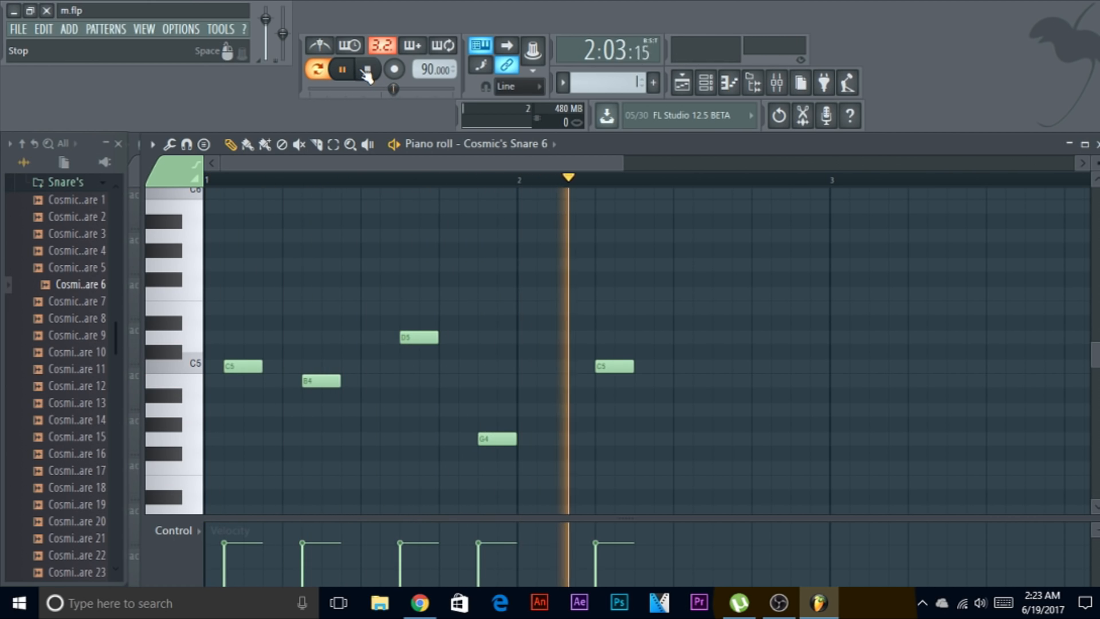
pyautogui.click(366, 69)
# Step: Open the piano roll of Cosmic's Kick 2 and place a C5 note at the start of bar 1
pyautogui.press('KP_Subtract')
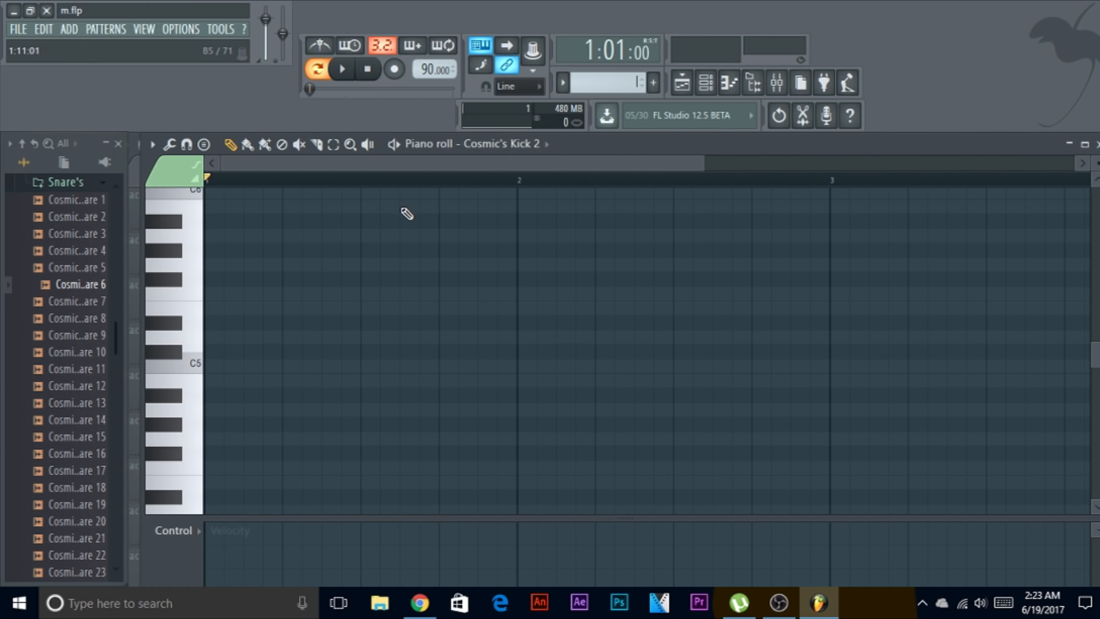
pyautogui.click(209, 367)
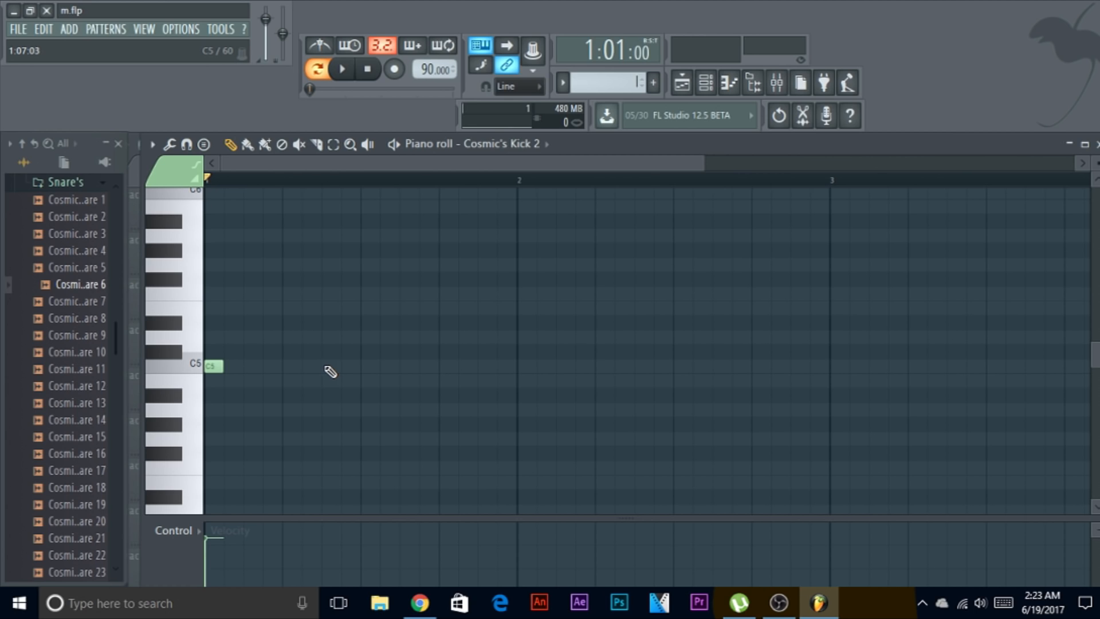
# Step: Try C5 kick notes on steps 11 and 13 of the first bar, play them, and remove both
pyautogui.click(328, 368)
pyautogui.hotkey('ctrl', 'z')
pyautogui.click(441, 365)
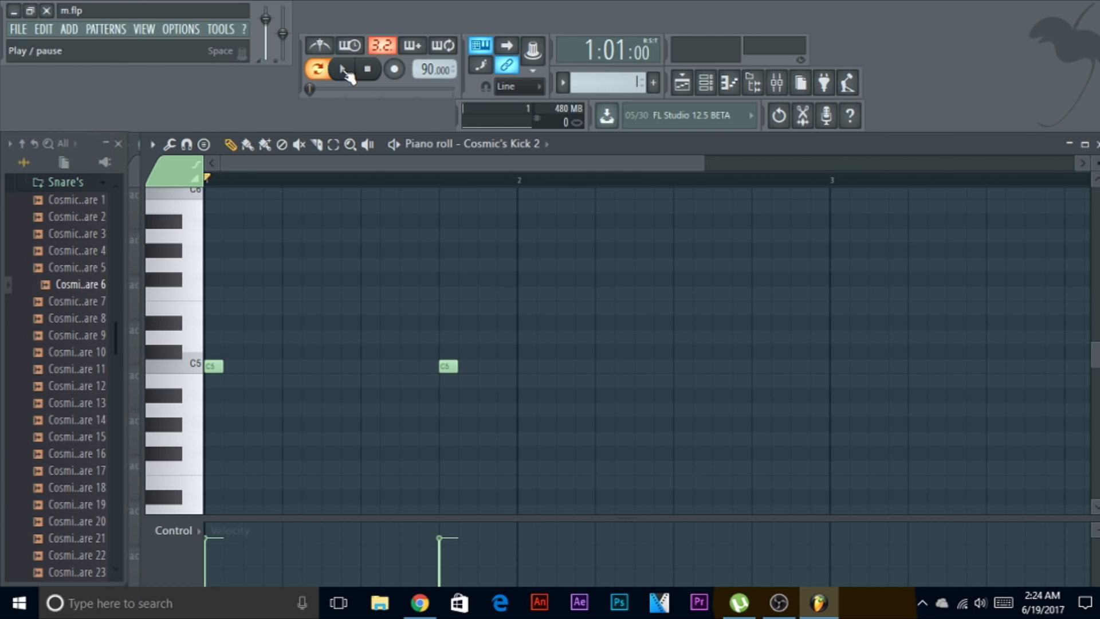
pyautogui.click(413, 371)
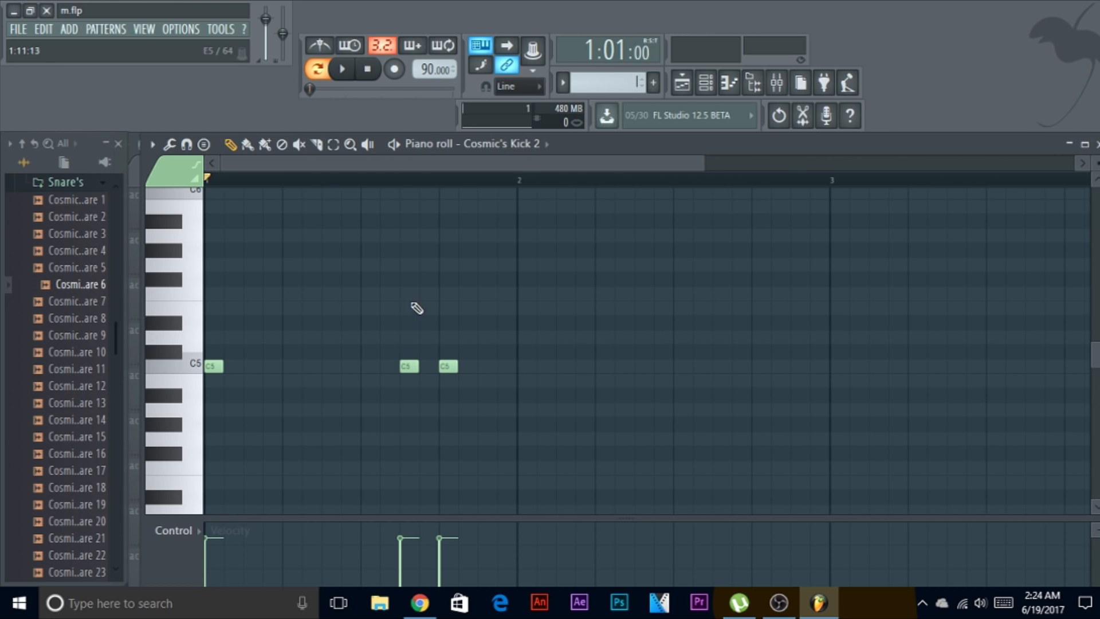
pyautogui.click(347, 69)
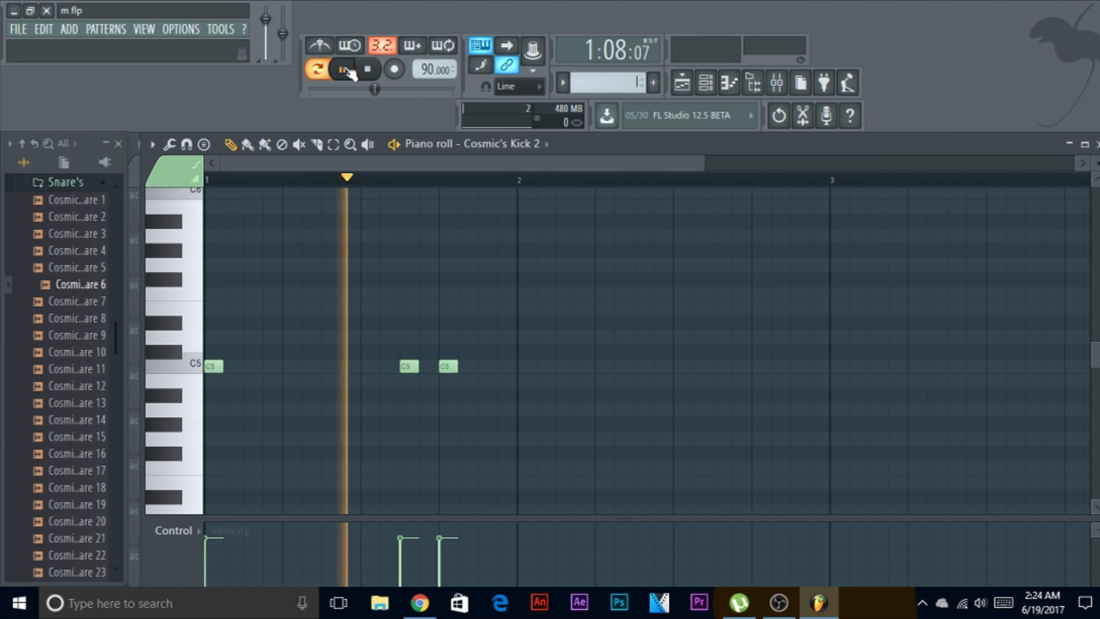
pyautogui.press('space')
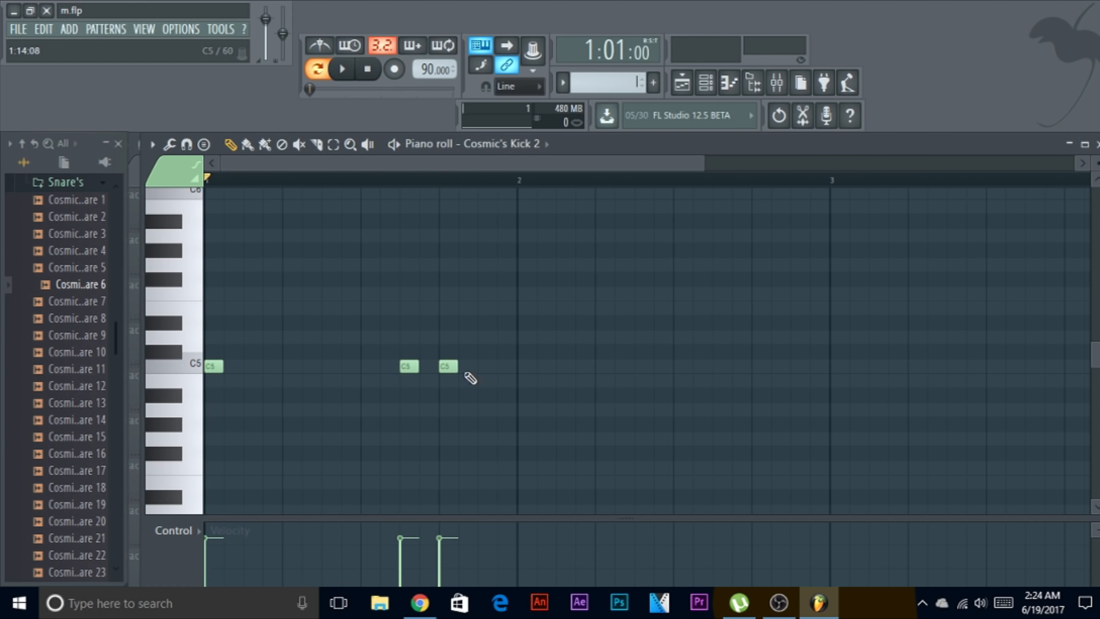
pyautogui.rightClick(448, 366)
pyautogui.rightClick(409, 365)
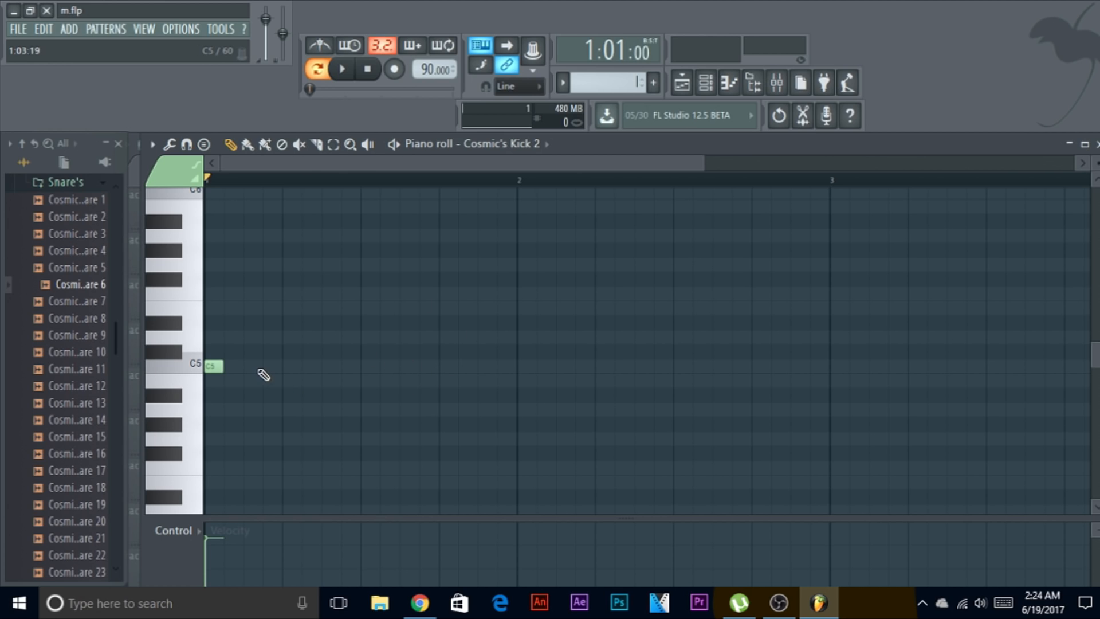
# Step: Place C5 kick notes on steps 3 and 7 of the first bar and play the pattern
pyautogui.click(252, 368)
pyautogui.rightClick(254, 366)
pyautogui.click(254, 368)
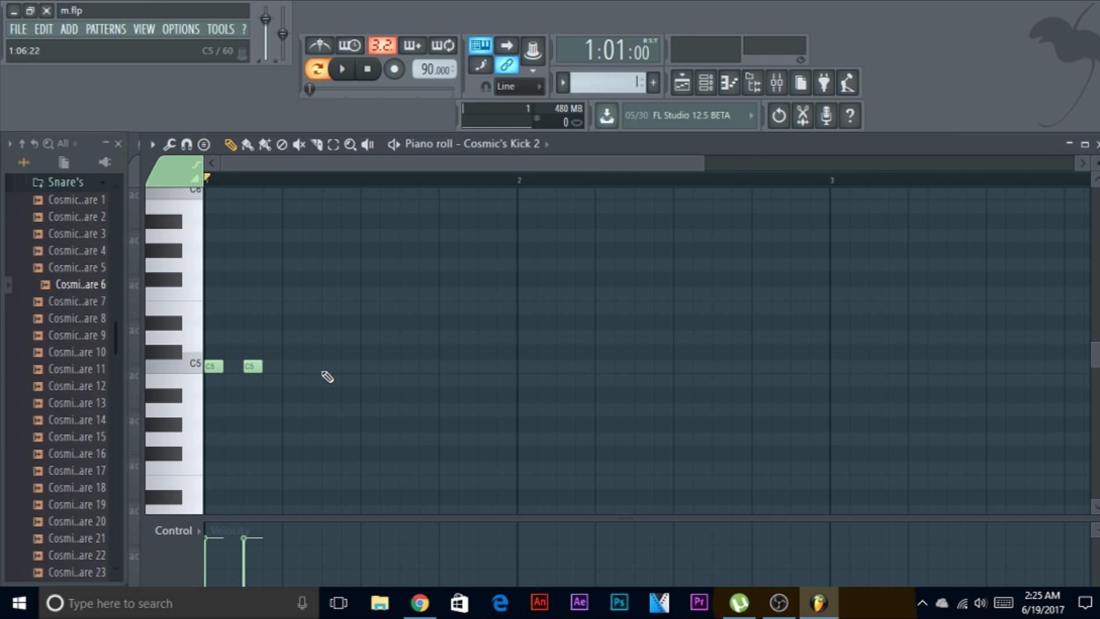
pyautogui.click(327, 368)
pyautogui.click(342, 69)
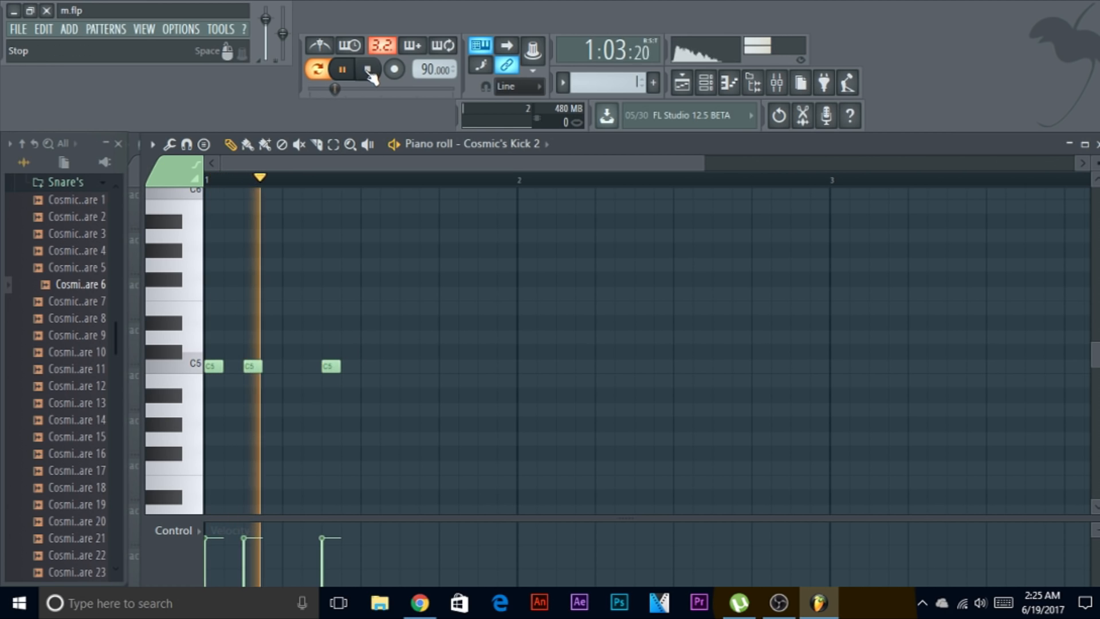
pyautogui.click(367, 69)
# Step: Remove the kick note on step 3 and try other C5 positions between steps 1 and 7, leaving only those two notes
pyautogui.rightClick(254, 367)
pyautogui.click(233, 367)
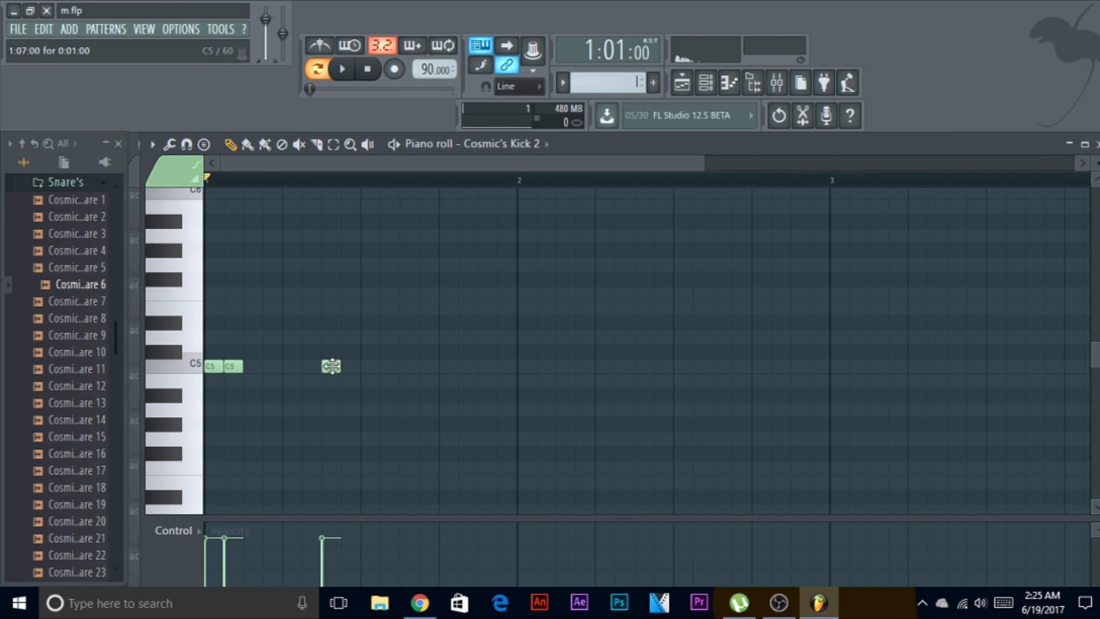
pyautogui.rightClick(330, 367)
pyautogui.click(325, 370)
pyautogui.rightClick(235, 367)
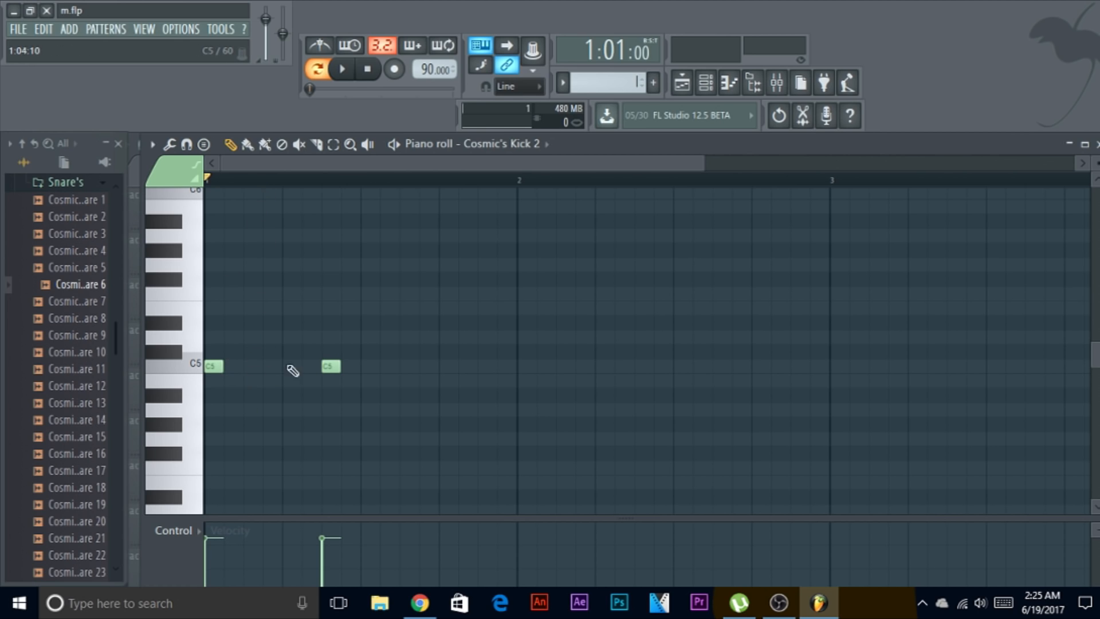
pyautogui.moveTo(243, 370); pyautogui.dragTo(265, 378)
pyautogui.rightClick(272, 369)
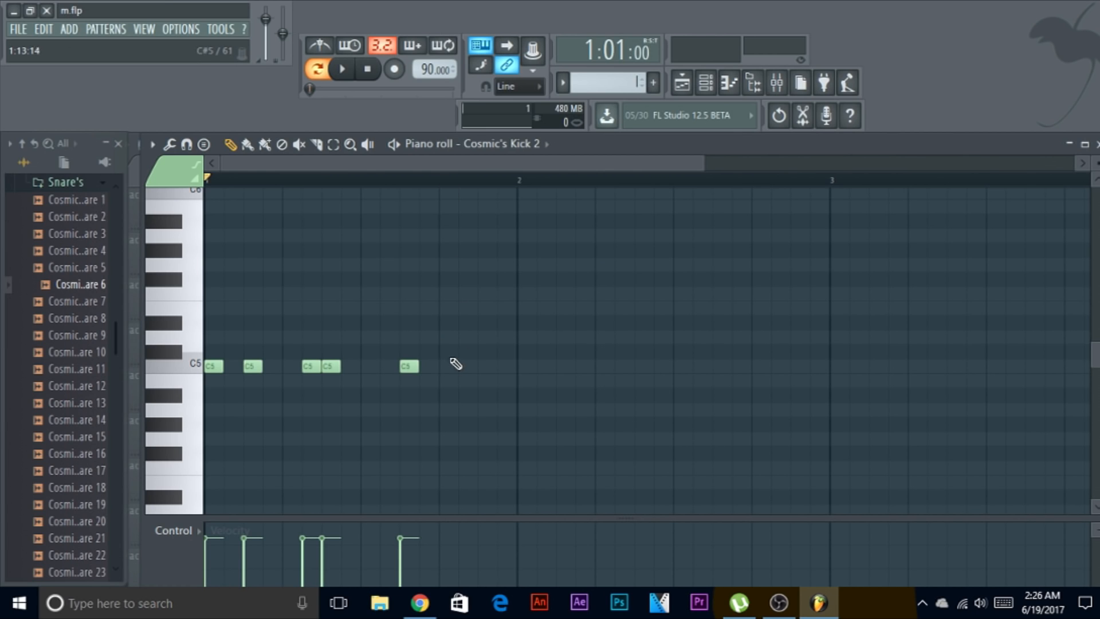
# Step: Play the kick pattern and reposition its last C5 note to step 14 of the first bar
pyautogui.click(447, 367)
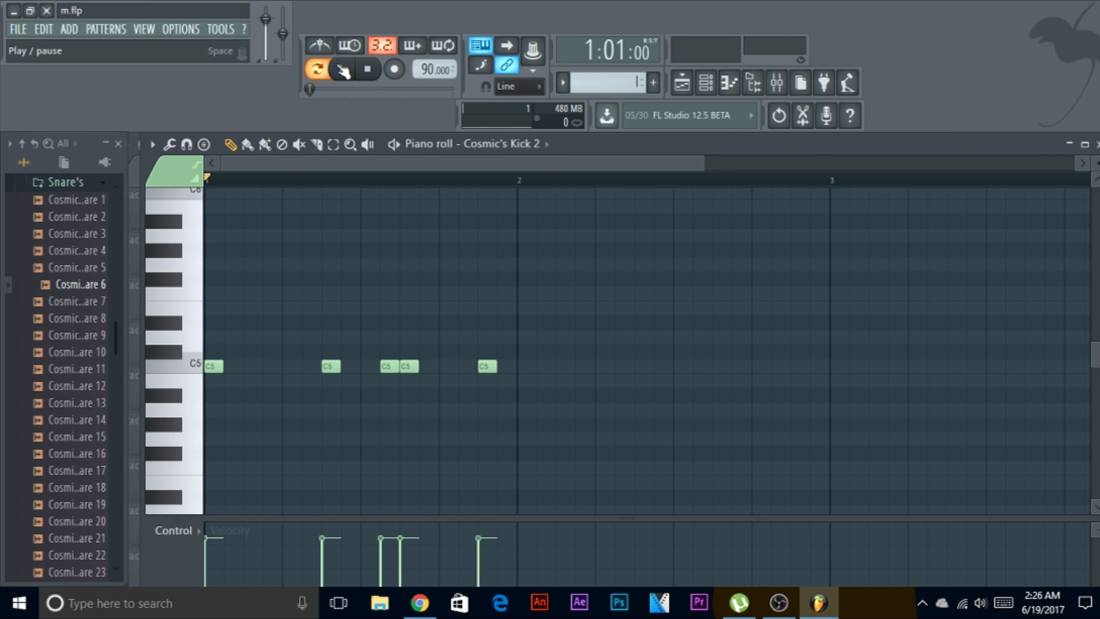
pyautogui.click(344, 70)
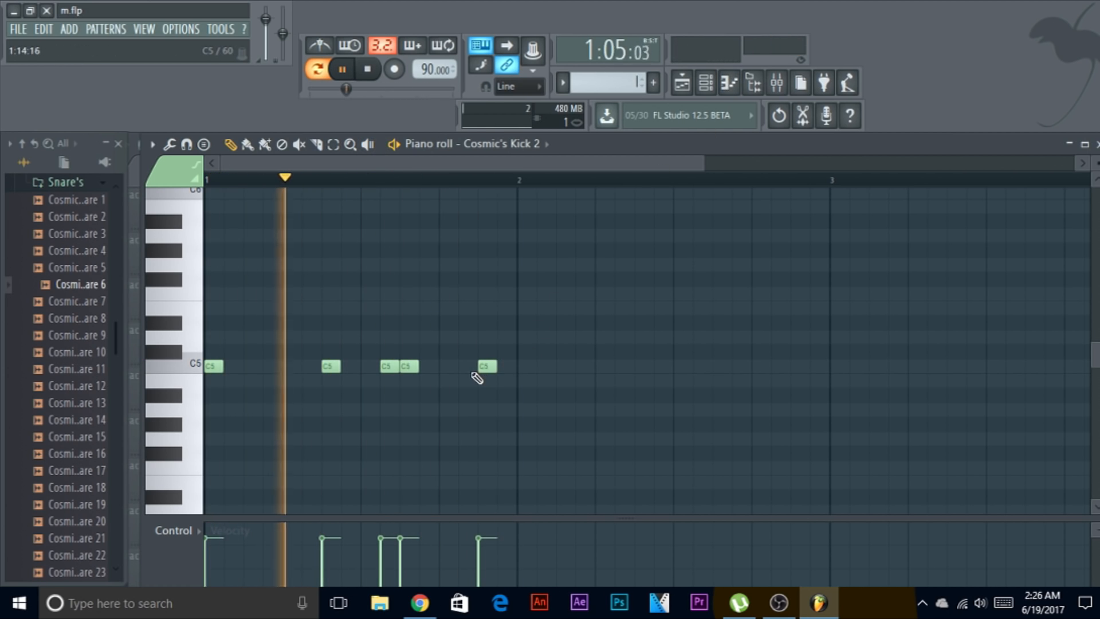
pyautogui.click(447, 366)
pyautogui.rightClick(487, 367)
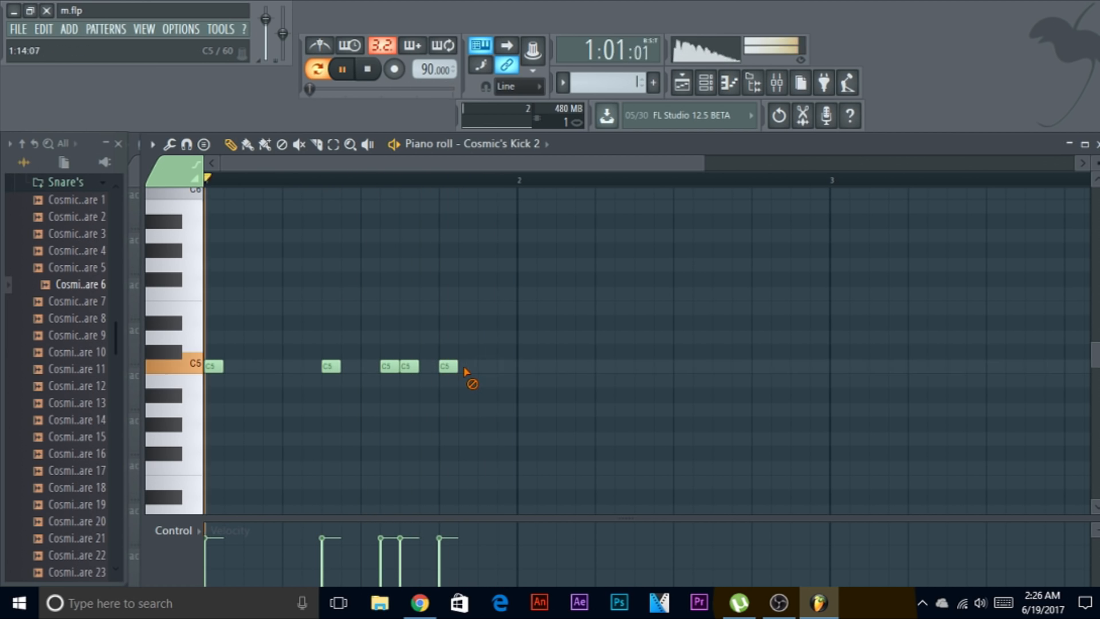
pyautogui.moveTo(453, 366); pyautogui.dragTo(473, 367)
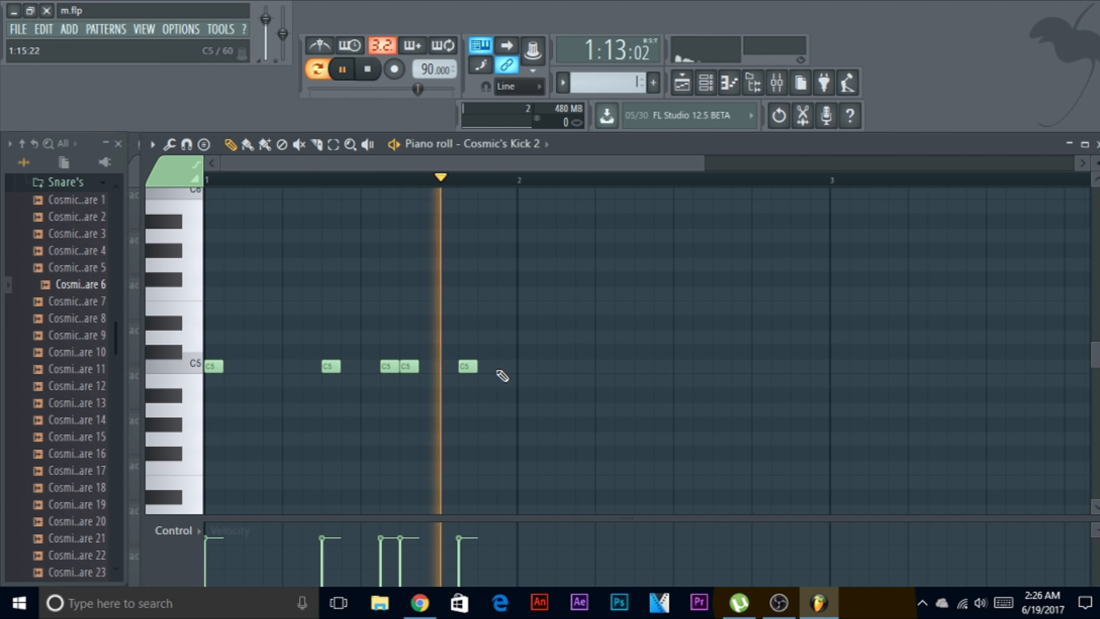
# Step: Open the notes of Cosmic's Snare 16, place C5 notes on steps 5 and 13 of the first bar, and play them
pyautogui.click(682, 81)
pyautogui.click(523, 285)
pyautogui.click(342, 68)
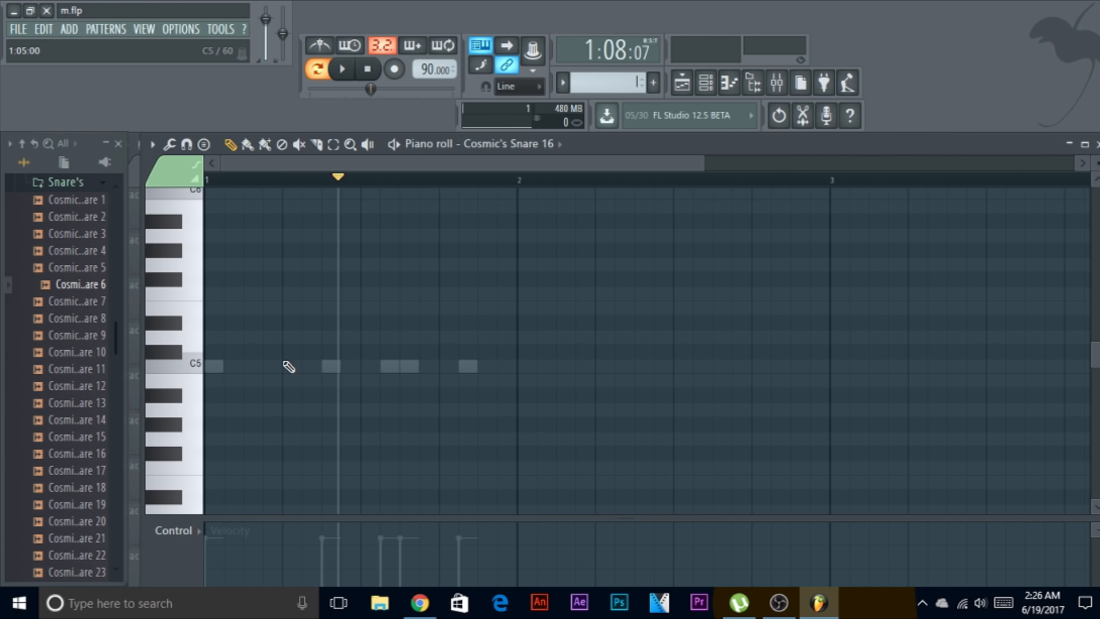
pyautogui.click(288, 366)
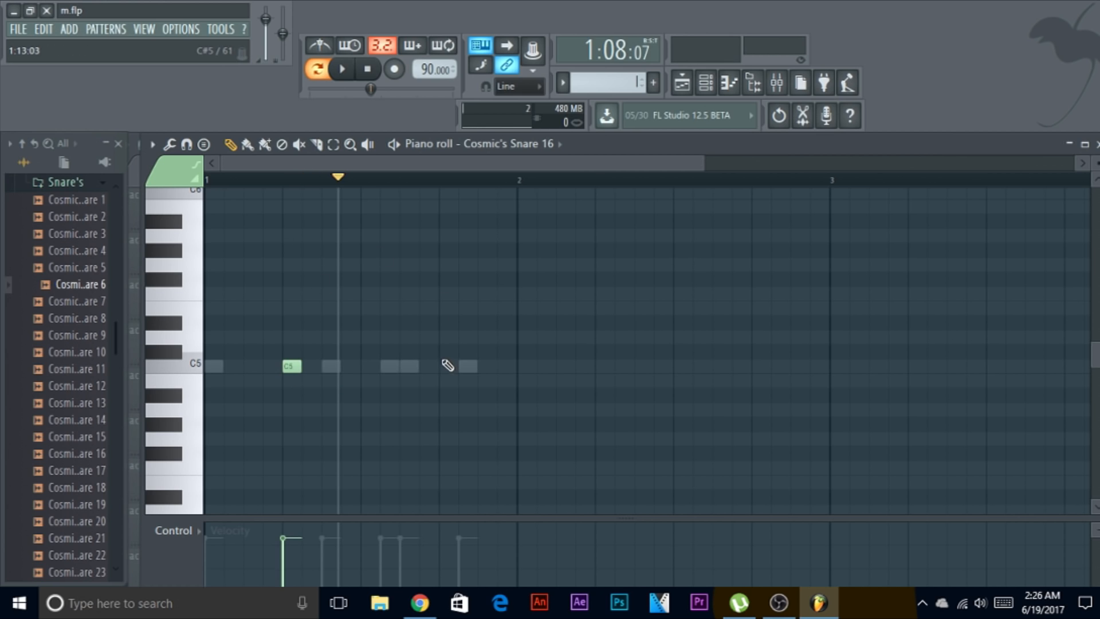
pyautogui.click(444, 366)
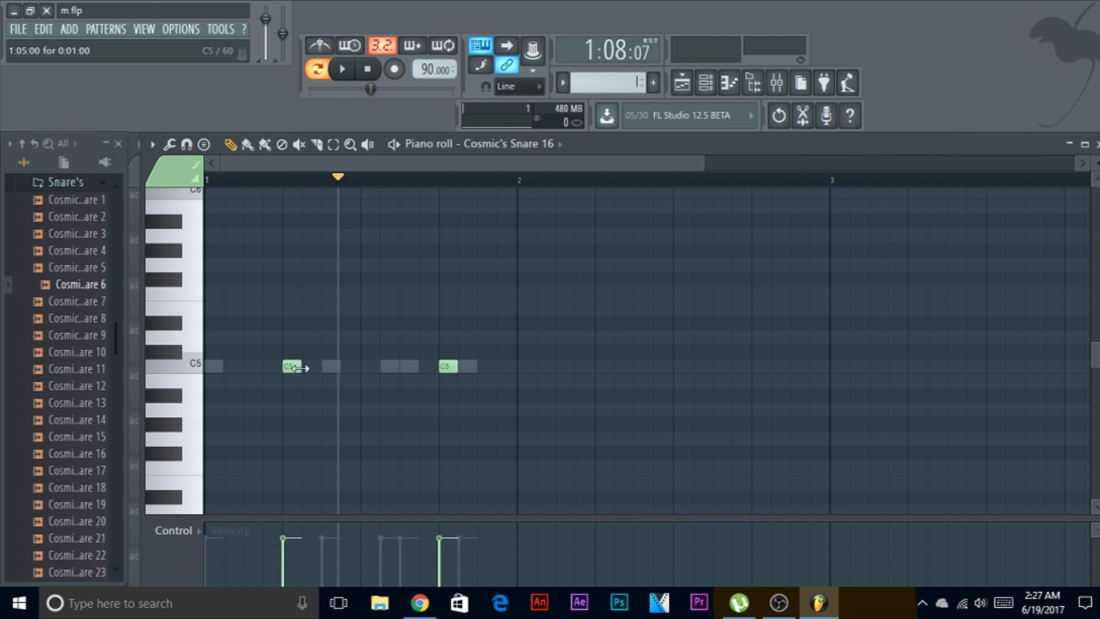
pyautogui.click(355, 70)
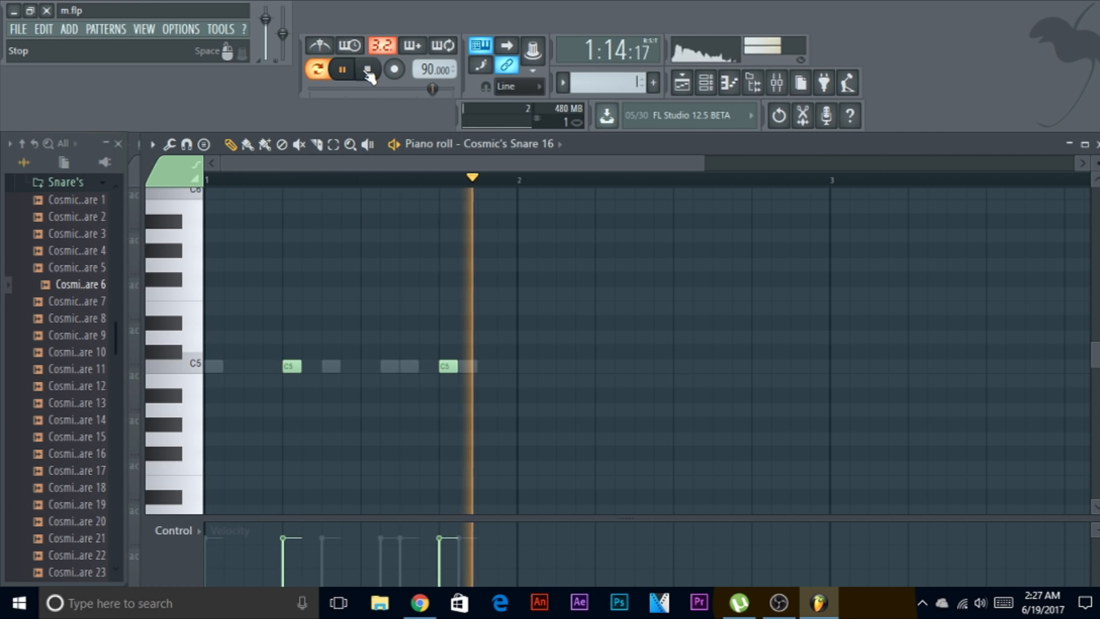
pyautogui.click(368, 70)
# Step: Remove both snare notes, try a single C5 on step 9 of the first bar, play it, and remove it
pyautogui.rightClick(297, 367)
pyautogui.rightClick(448, 366)
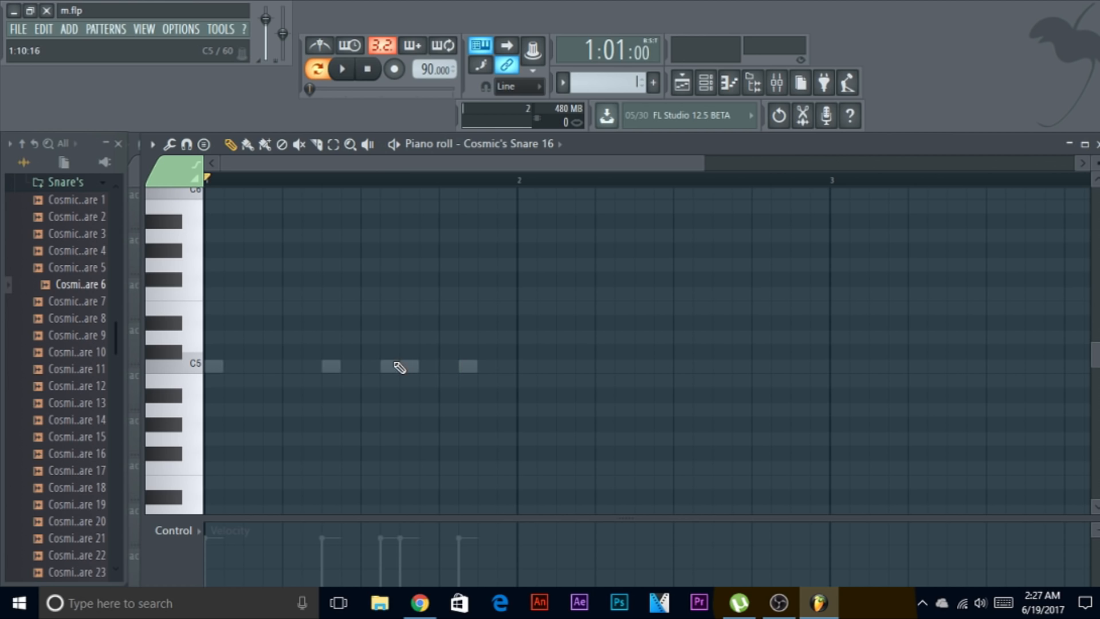
pyautogui.click(370, 366)
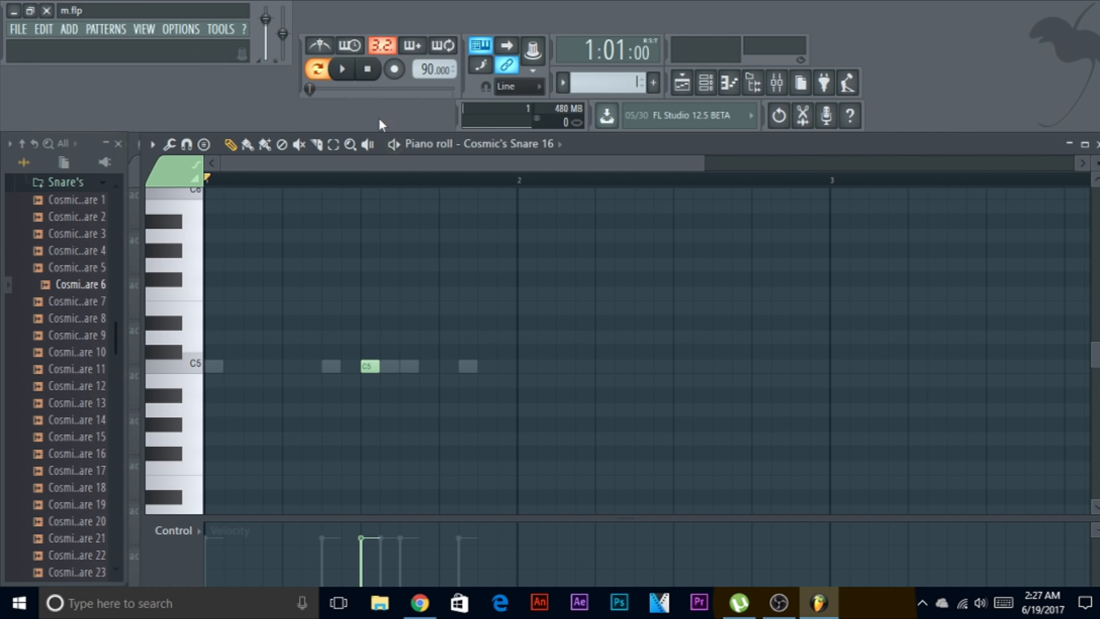
pyautogui.click(345, 70)
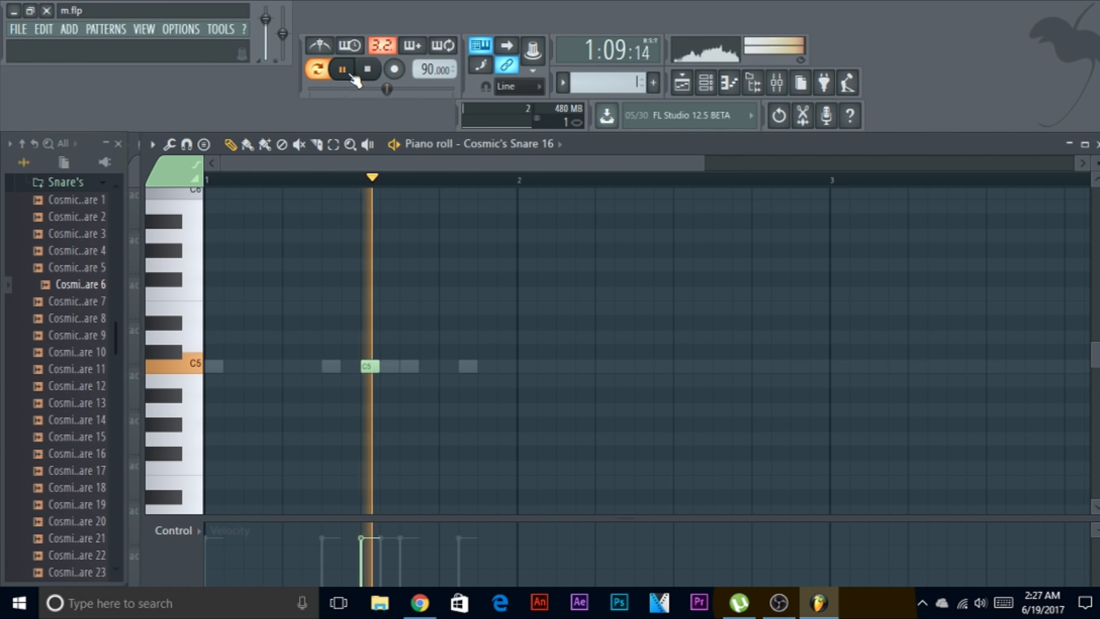
pyautogui.rightClick(369, 366)
pyautogui.press('space')
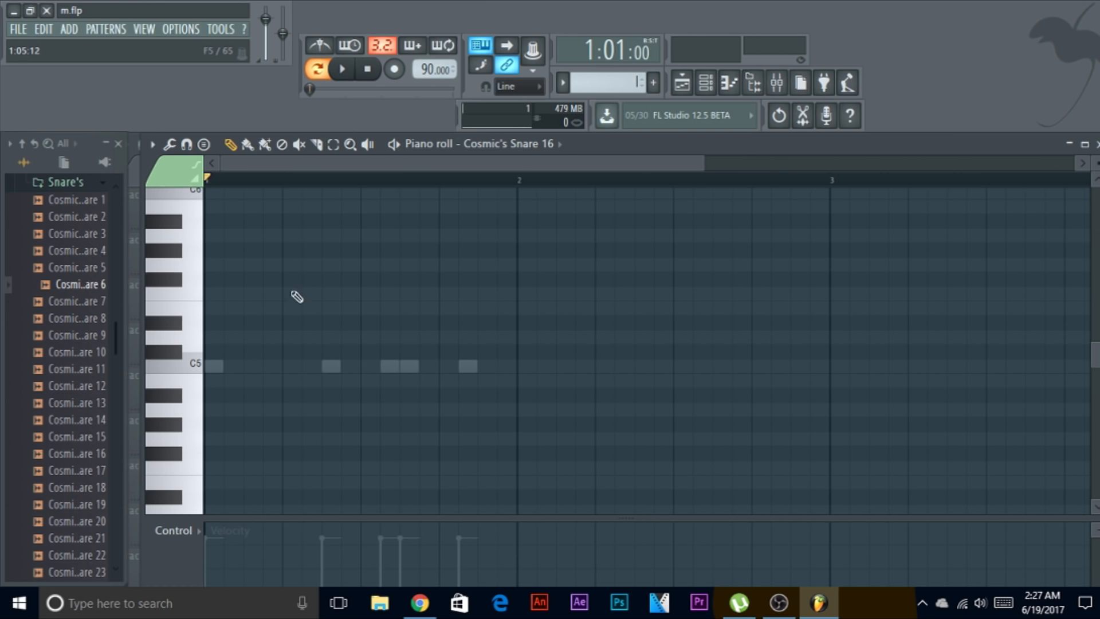
# Step: Place C5 snare notes on steps 5, 9 and 13 of the first bar and play the pattern
pyautogui.click(290, 366)
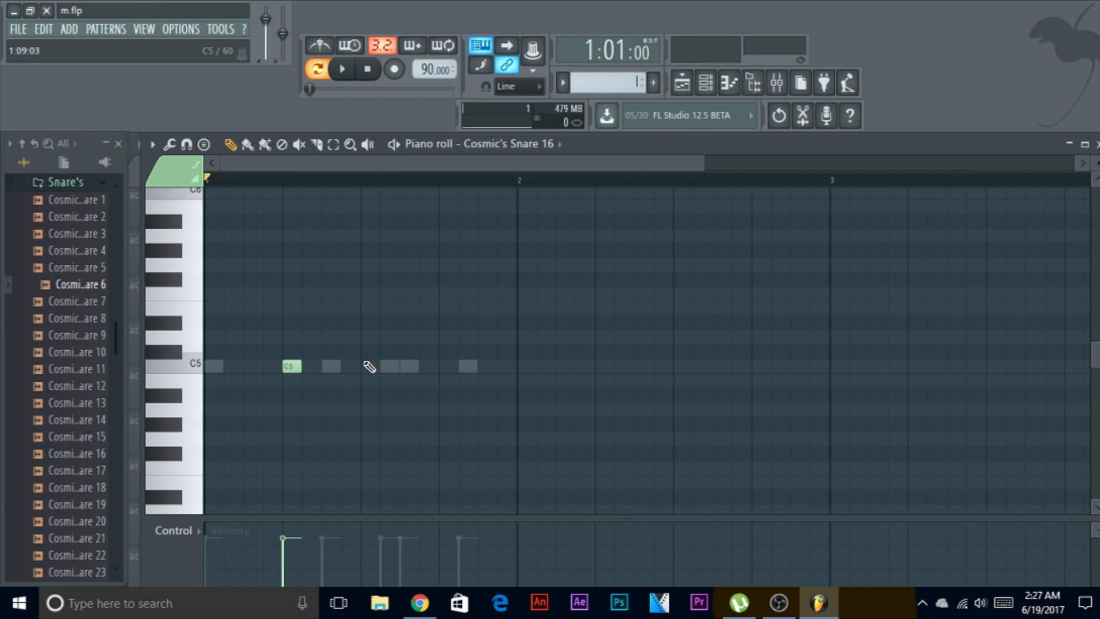
pyautogui.click(368, 365)
pyautogui.click(445, 365)
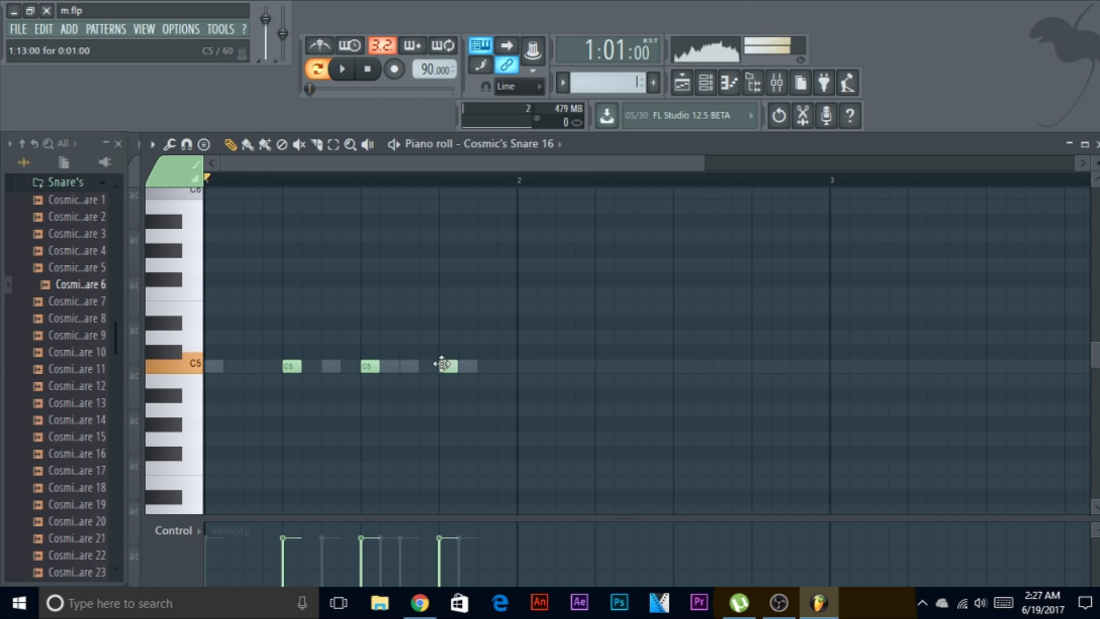
pyautogui.click(344, 69)
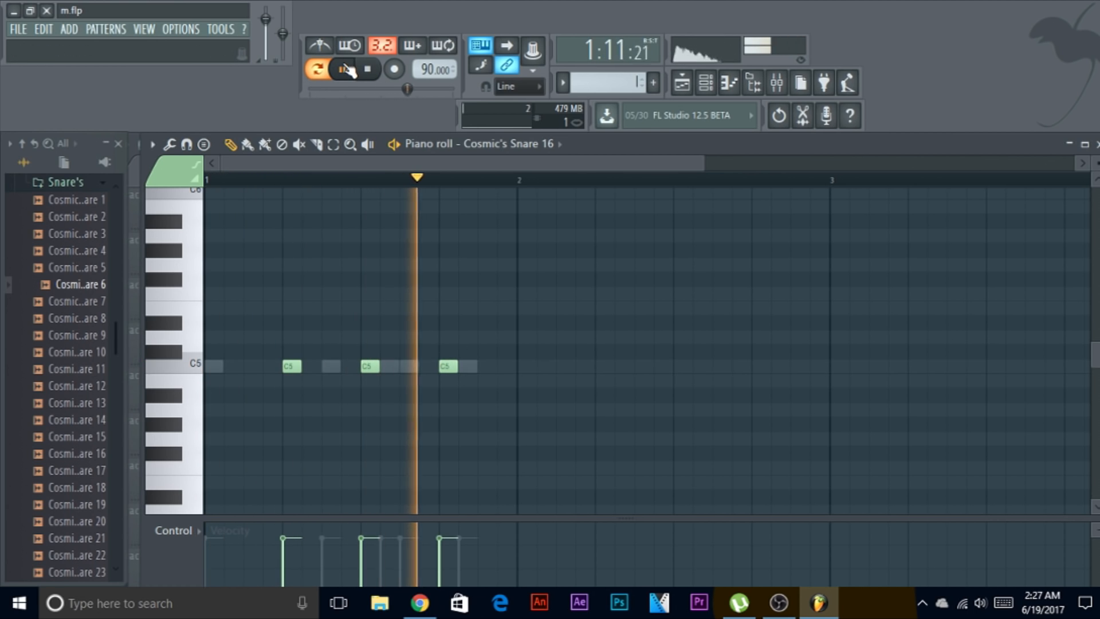
pyautogui.press('space')
# Step: Show the channel rack and play Pattern 5
pyautogui.press('F6')
pyautogui.press('F6')
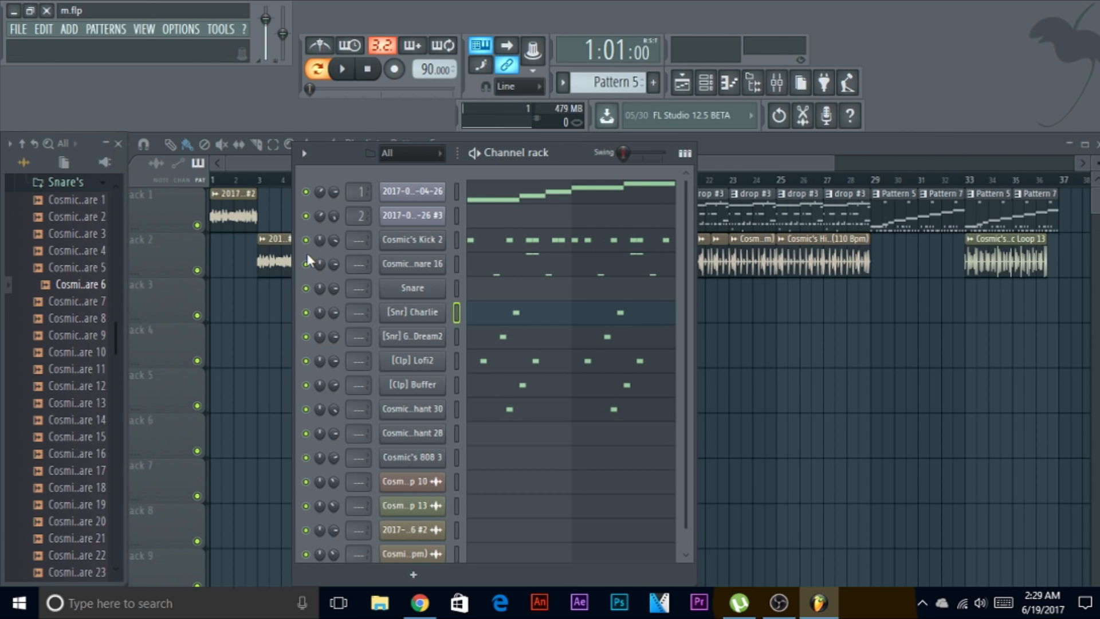
pyautogui.click(343, 69)
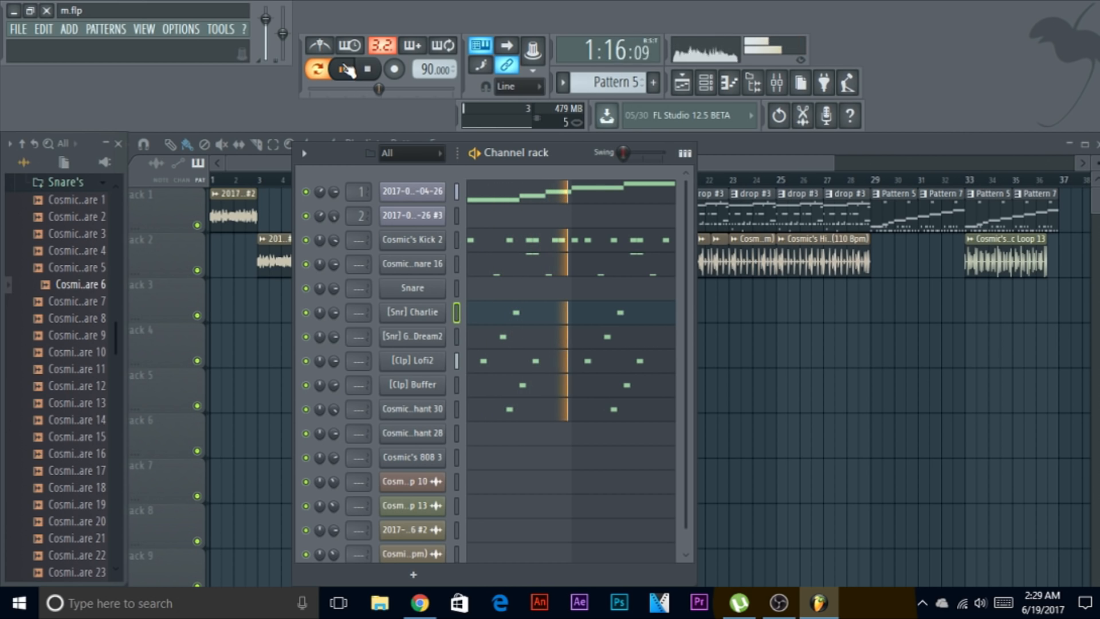
pyautogui.click(343, 70)
# Step: Switch to the drop pattern and inspect the notes of its Cosmic's 808 3 channel
pyautogui.click(563, 82)
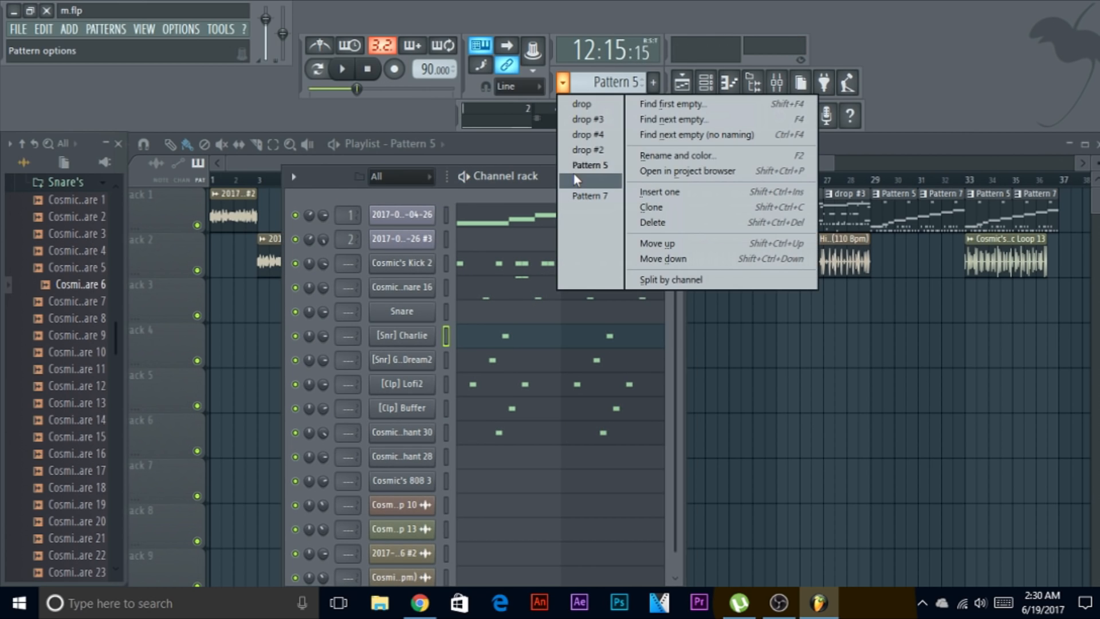
pyautogui.click(582, 104)
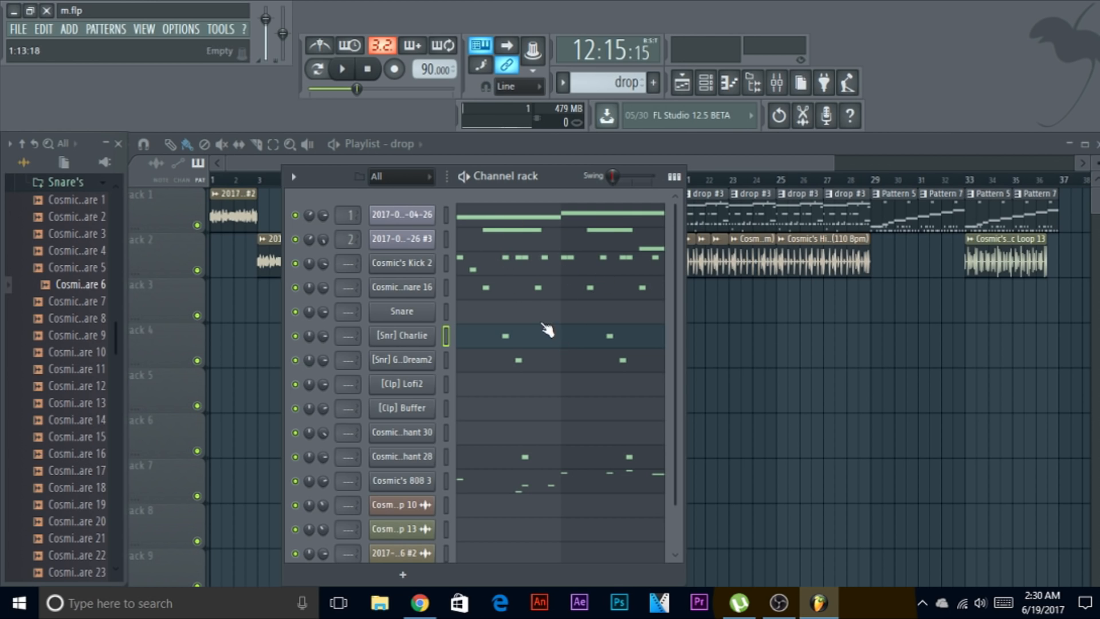
pyautogui.scroll(-1, 593, 407)
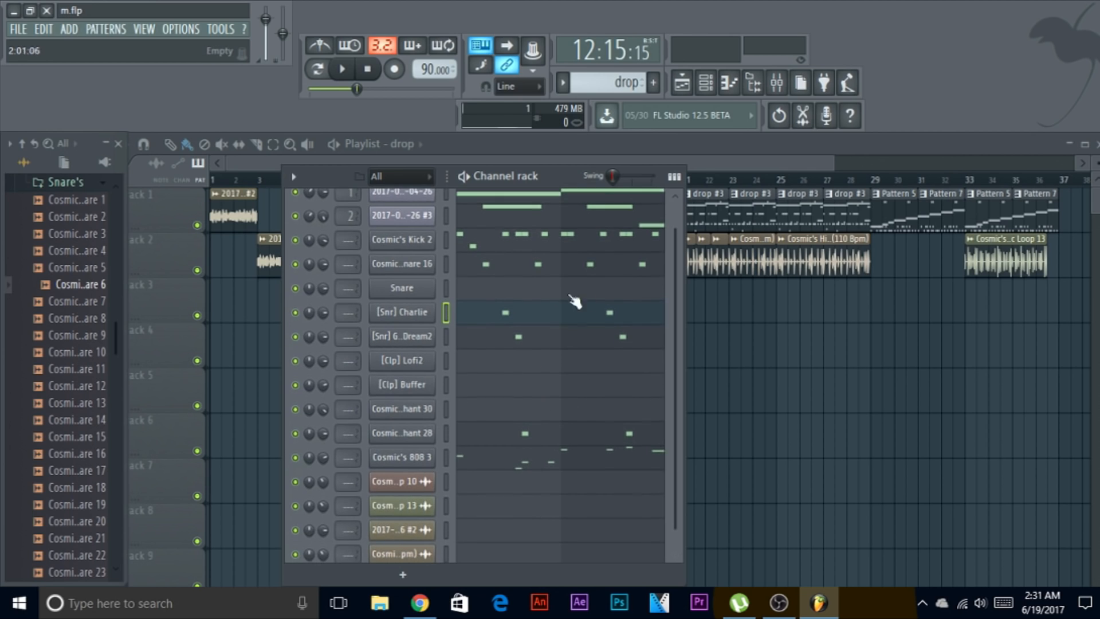
pyautogui.click(544, 464)
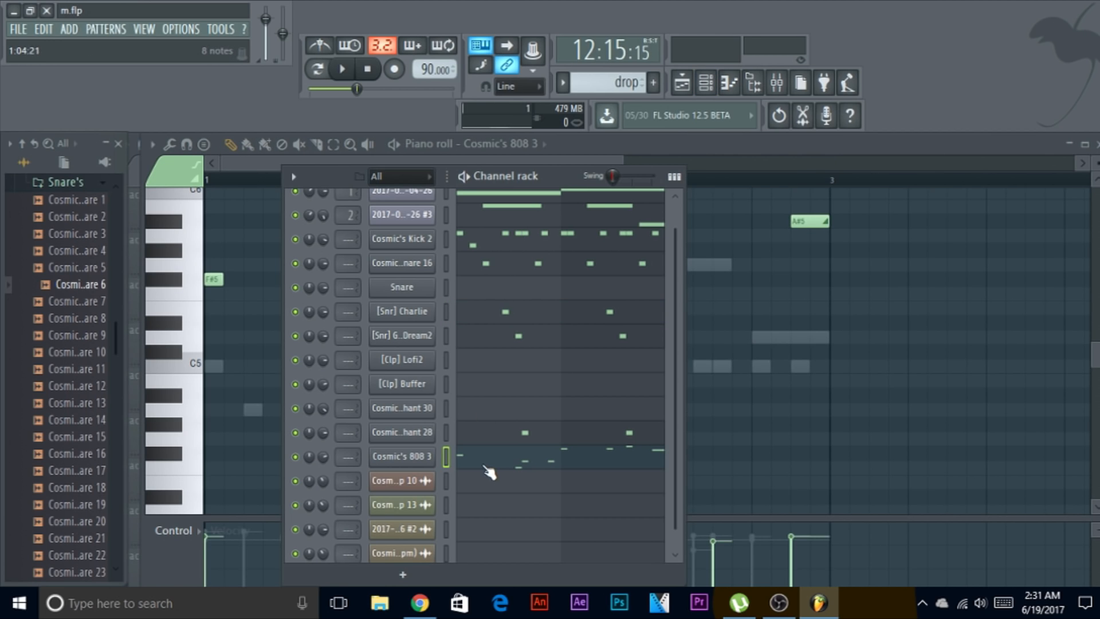
pyautogui.click(490, 469)
pyautogui.press('F6')
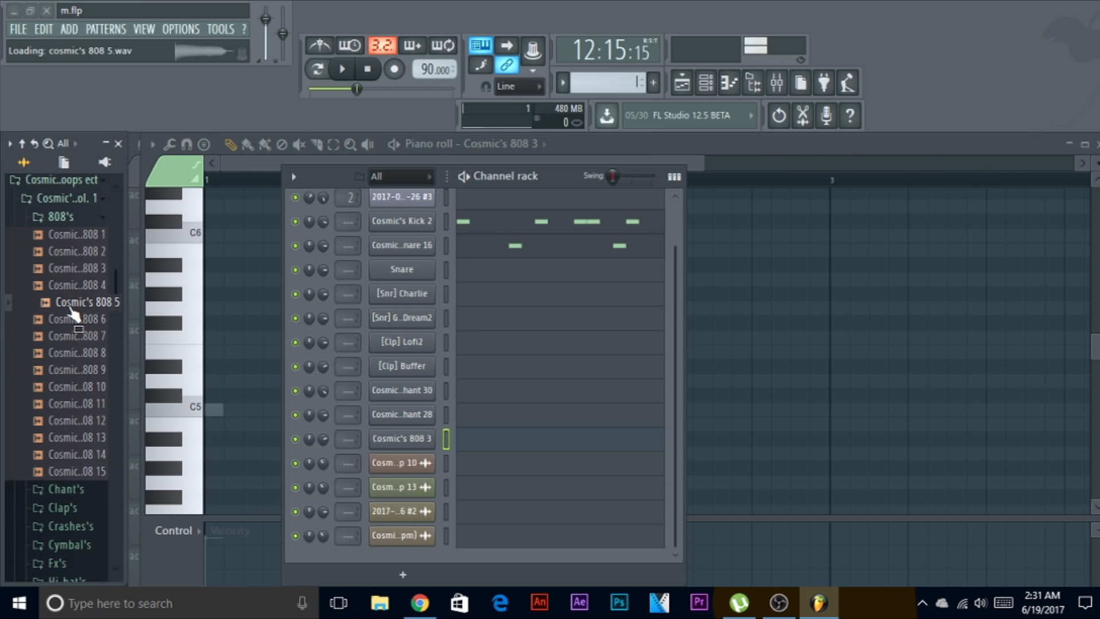
# Step: Add the Cosmic's 808 5 sample as a new channel, open its sampler settings, and preview the sound
pyautogui.click(74, 312)
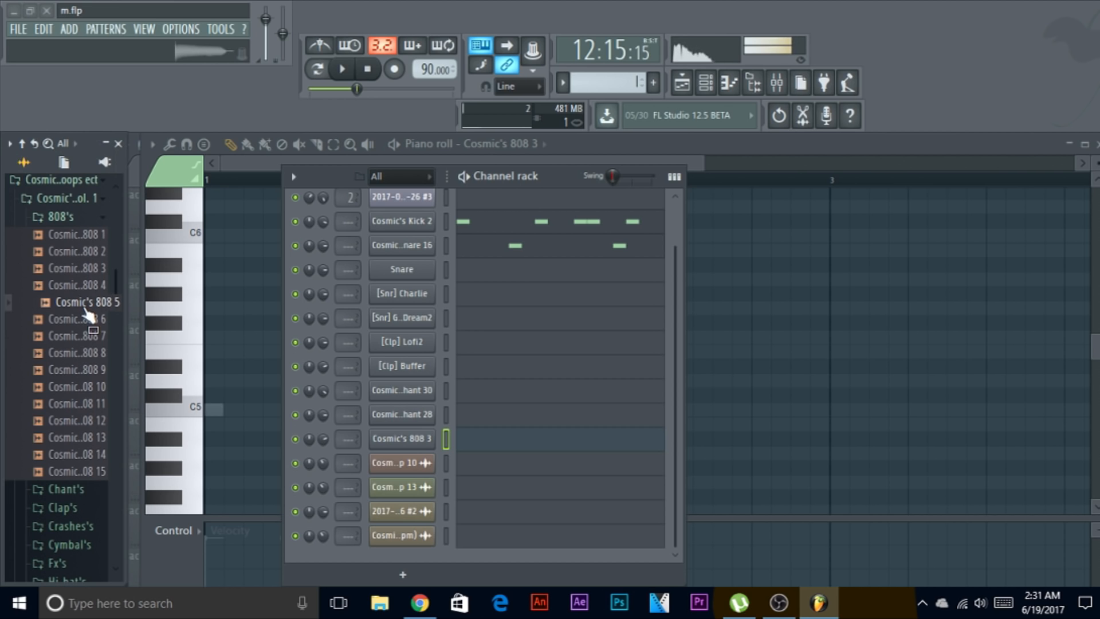
pyautogui.moveTo(87, 312); pyautogui.dragTo(415, 556)
pyautogui.click(393, 545)
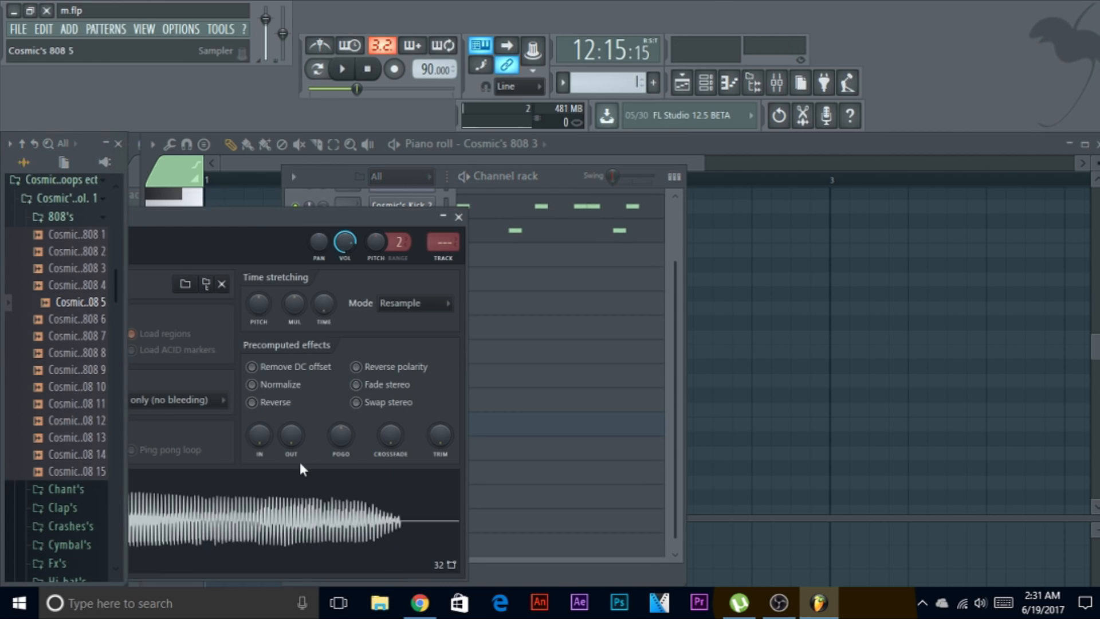
pyautogui.moveTo(259, 210); pyautogui.dragTo(537, 138)
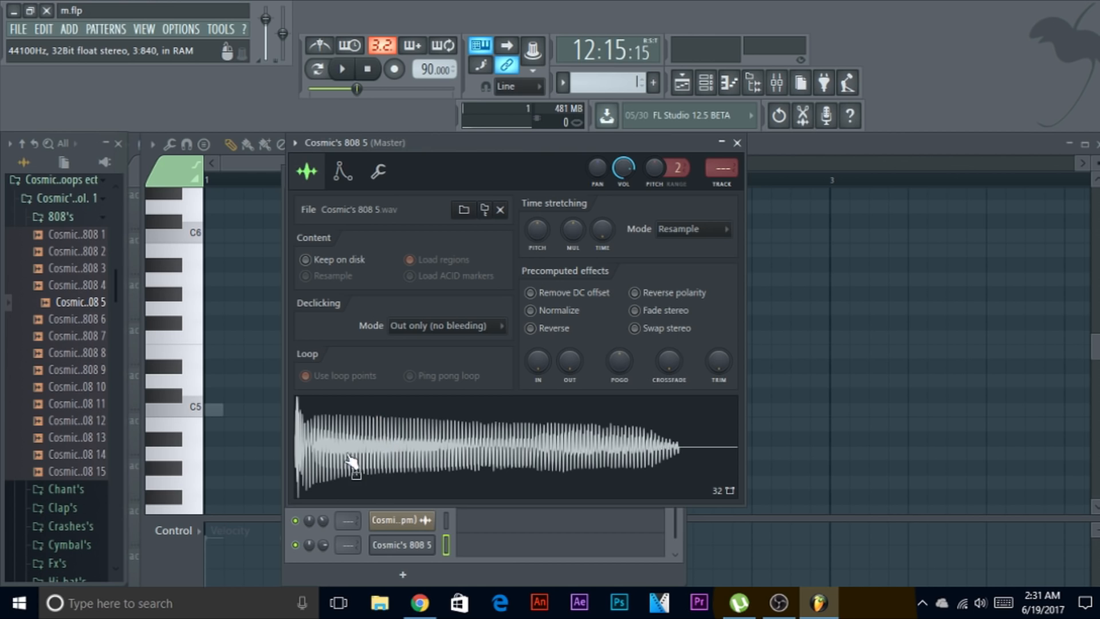
pyautogui.click(448, 472)
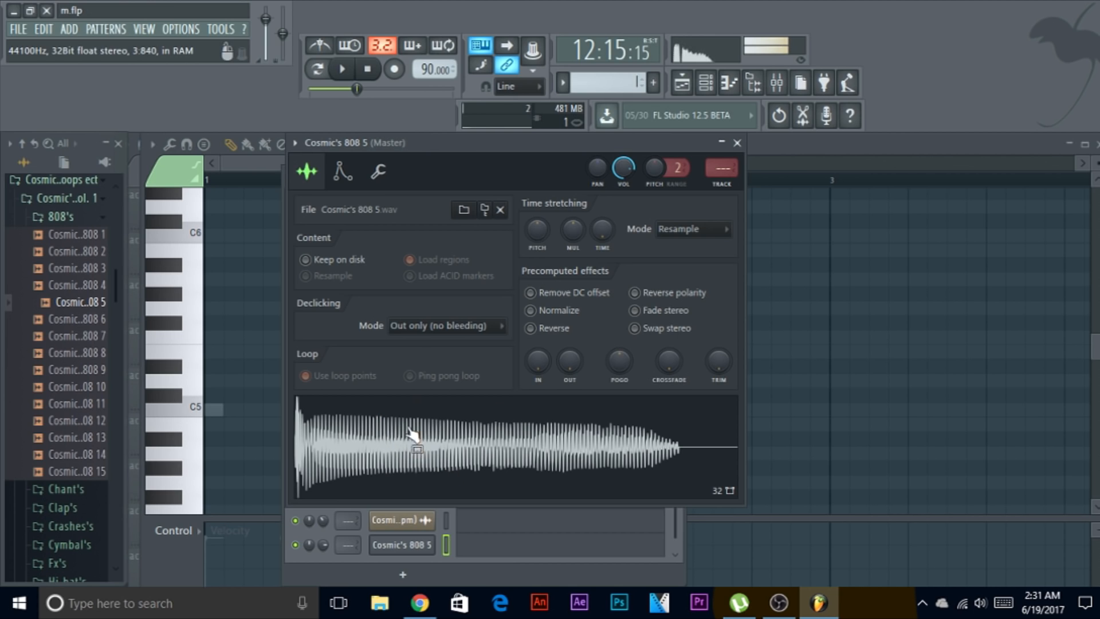
# Step: Make the Cosmic's 808 5 channel cut itself, turn on Porta, and close its settings
pyautogui.click(377, 179)
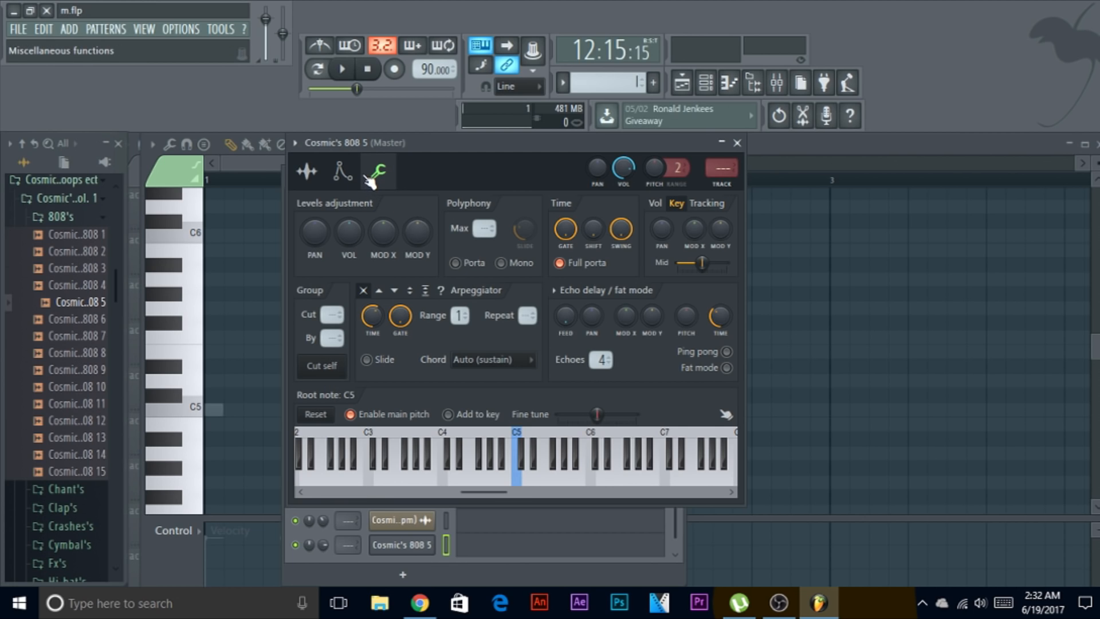
pyautogui.click(324, 372)
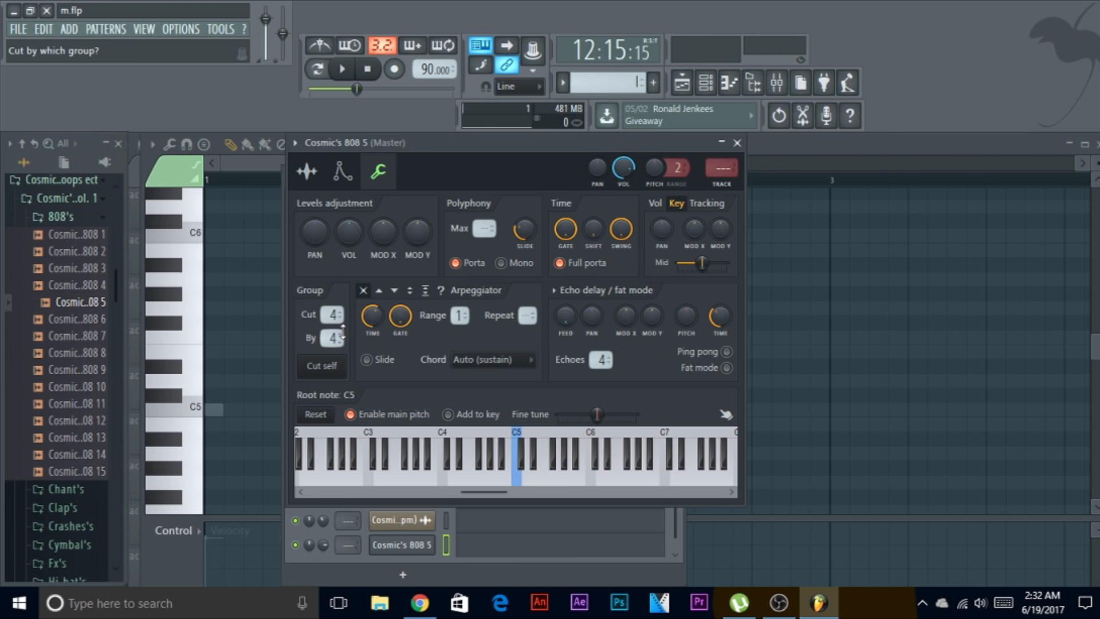
pyautogui.click(739, 143)
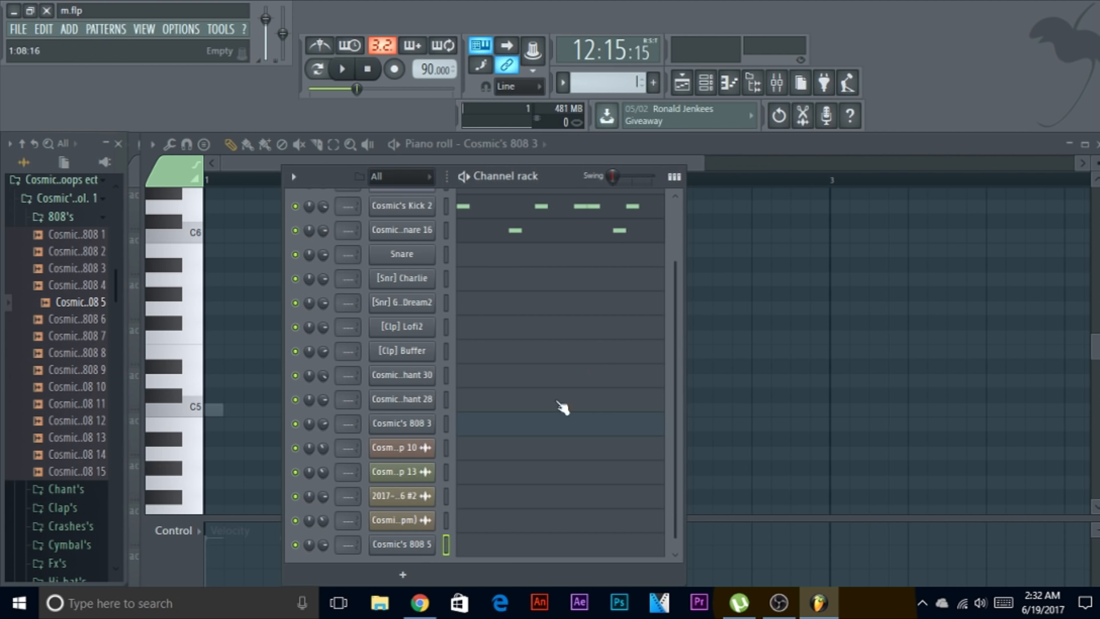
# Step: Try C5 notes for Cosmic's 808 5 on steps 1, 3, 12 and 15 of the first bar, play them, and remove all four
pyautogui.click(474, 551)
pyautogui.click(342, 68)
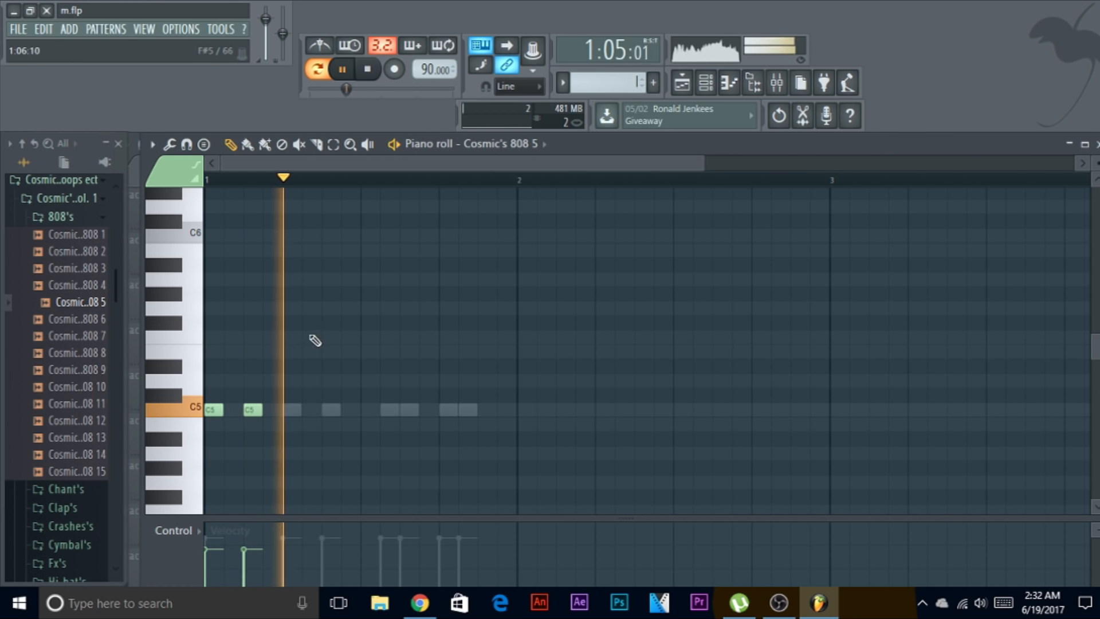
pyautogui.click(426, 411)
pyautogui.click(484, 410)
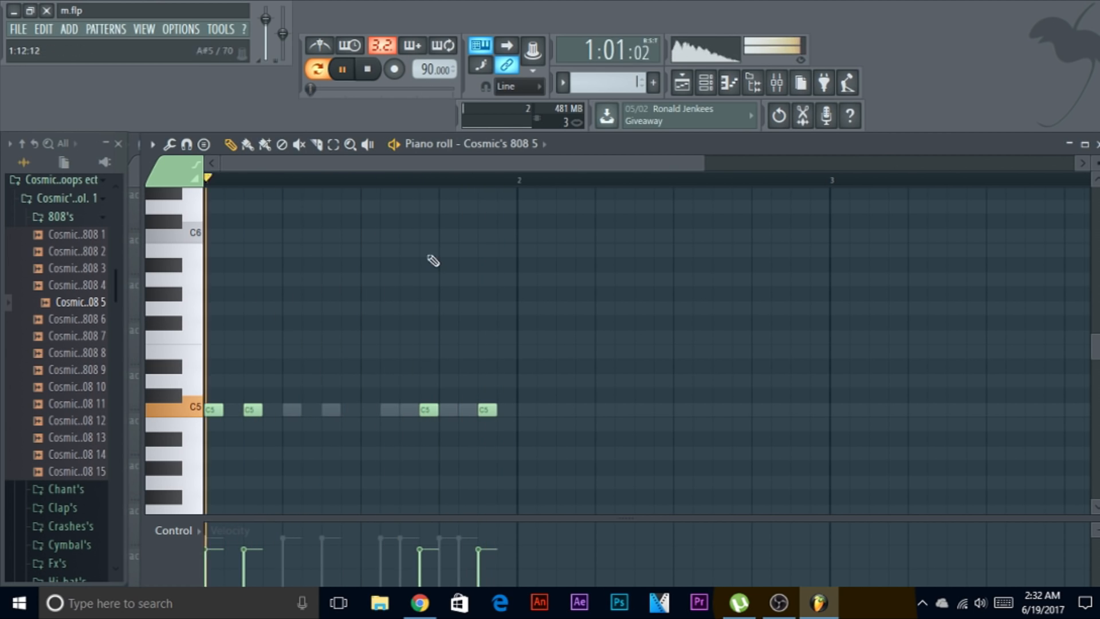
pyautogui.click(369, 71)
pyautogui.rightClick(487, 410)
pyautogui.rightClick(428, 411)
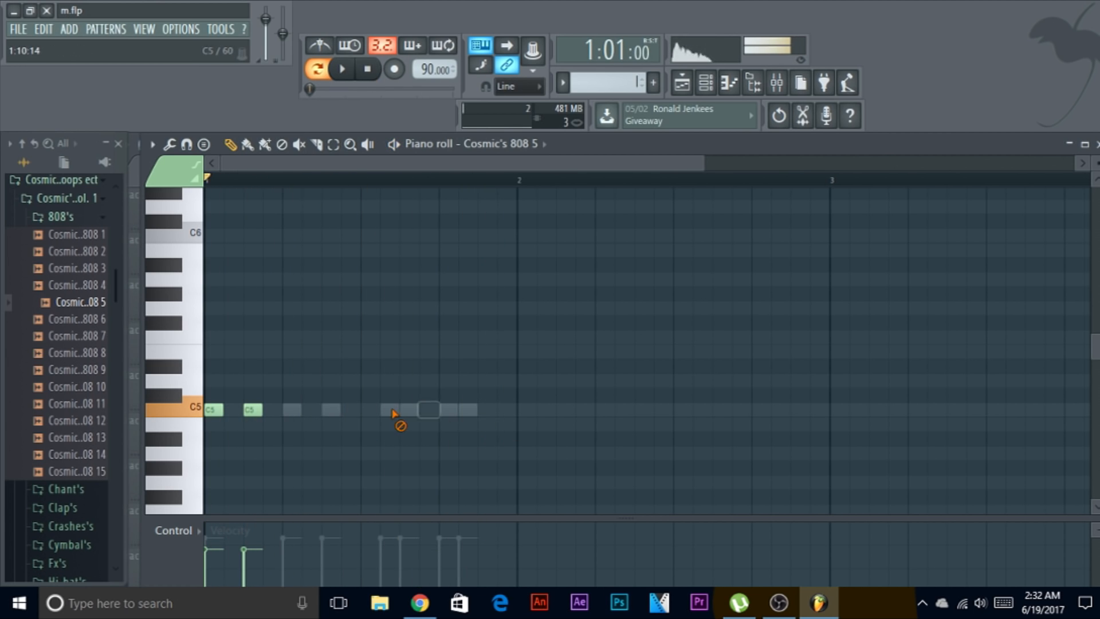
pyautogui.rightClick(253, 411)
pyautogui.rightClick(214, 410)
# Step: Play C5 808 notes on steps 1, 7, 10 and 11 of the first bar, and try and remove a D6 on step 15
pyautogui.click(342, 69)
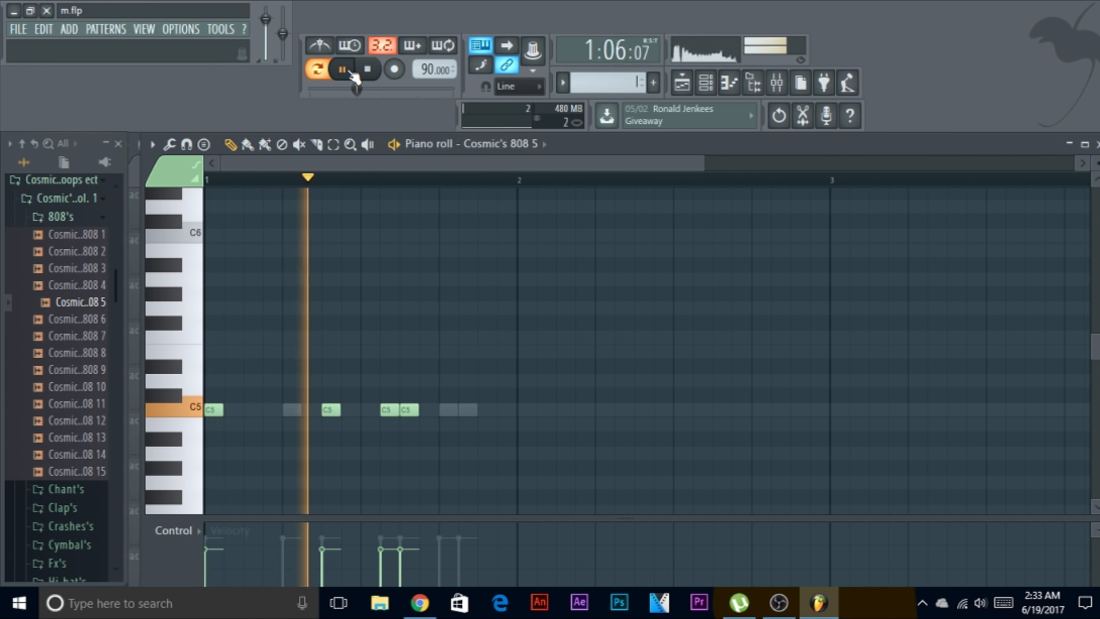
pyautogui.click(485, 207)
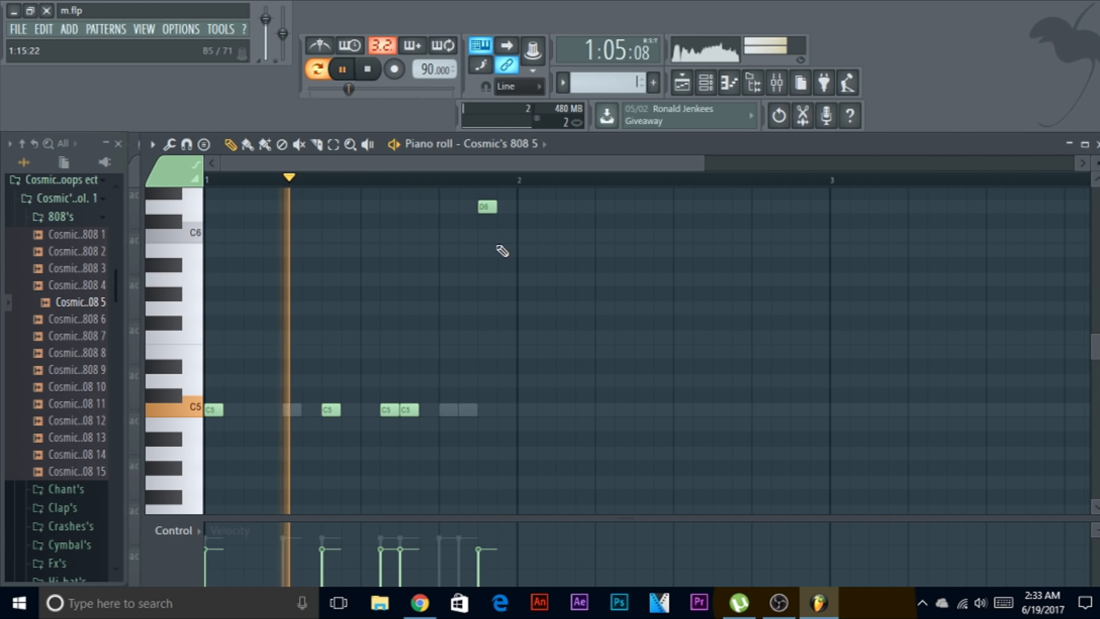
pyautogui.rightClick(488, 206)
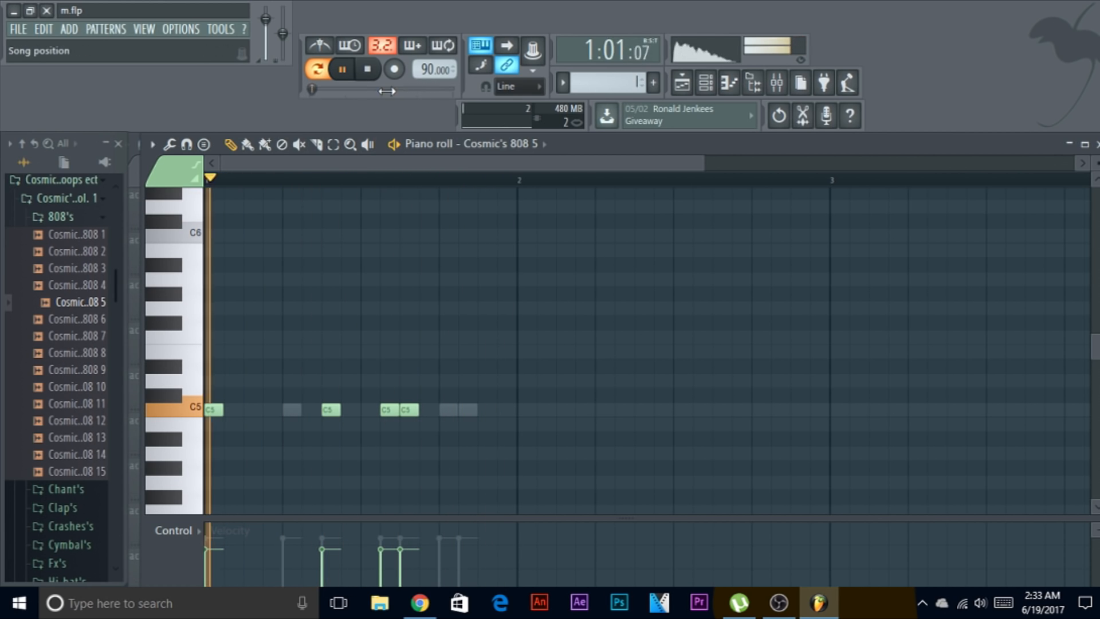
pyautogui.click(367, 69)
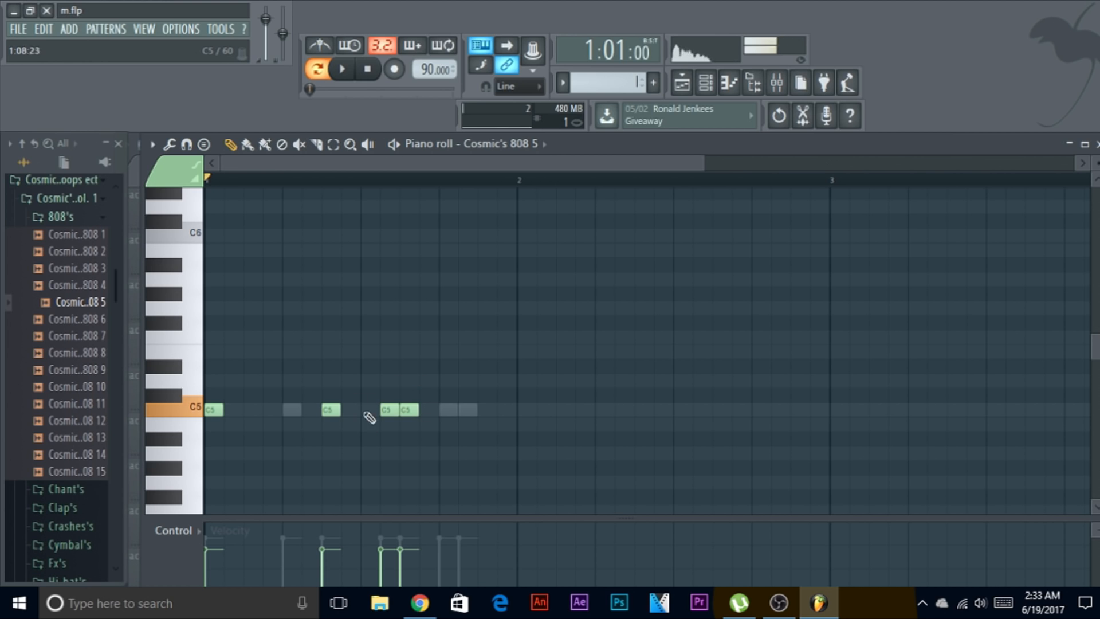
# Step: Remove the C5 notes of Cosmic's 808 5 from steps 7, 10 and 11 of the first bar
pyautogui.rightClick(409, 410)
pyautogui.rightClick(390, 410)
pyautogui.rightClick(331, 409)
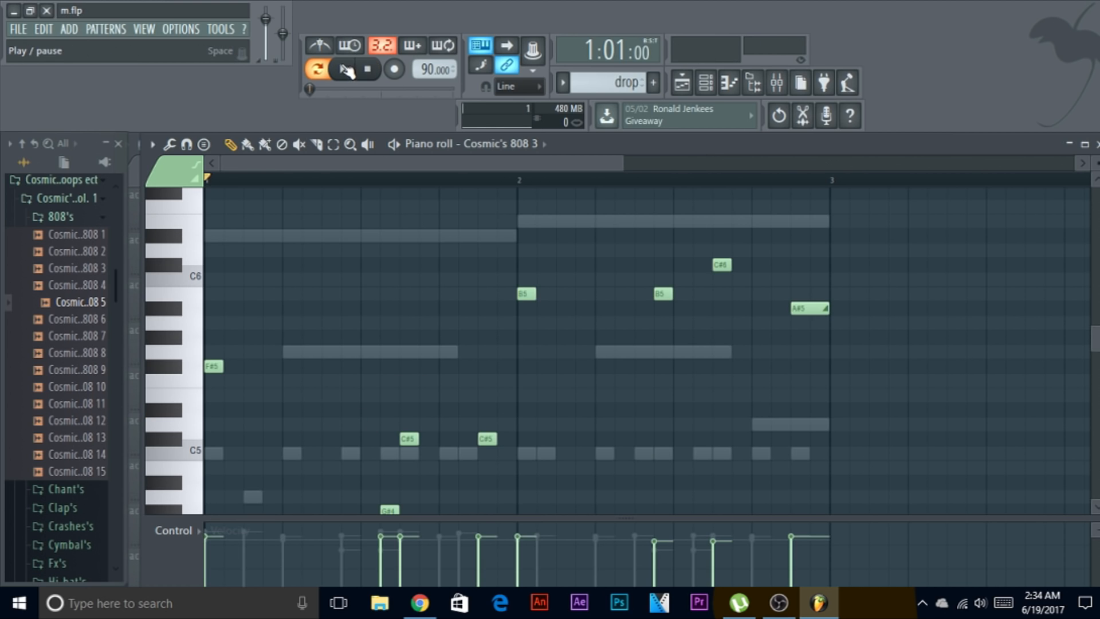
# Step: Play the drop pattern with its Cosmic's 808 3 notes
pyautogui.click(345, 69)
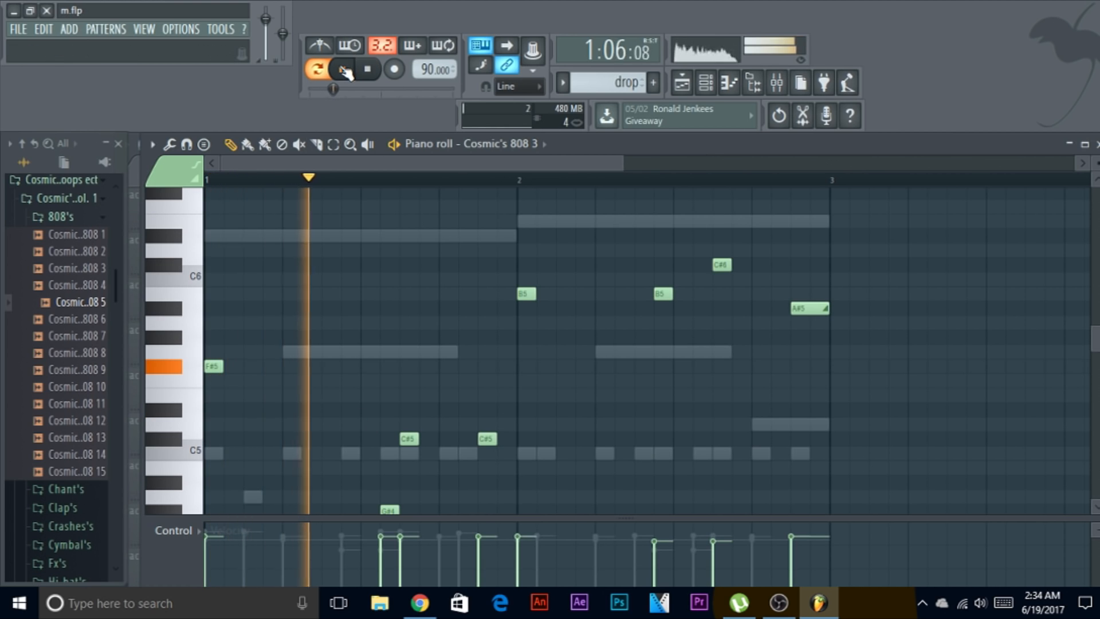